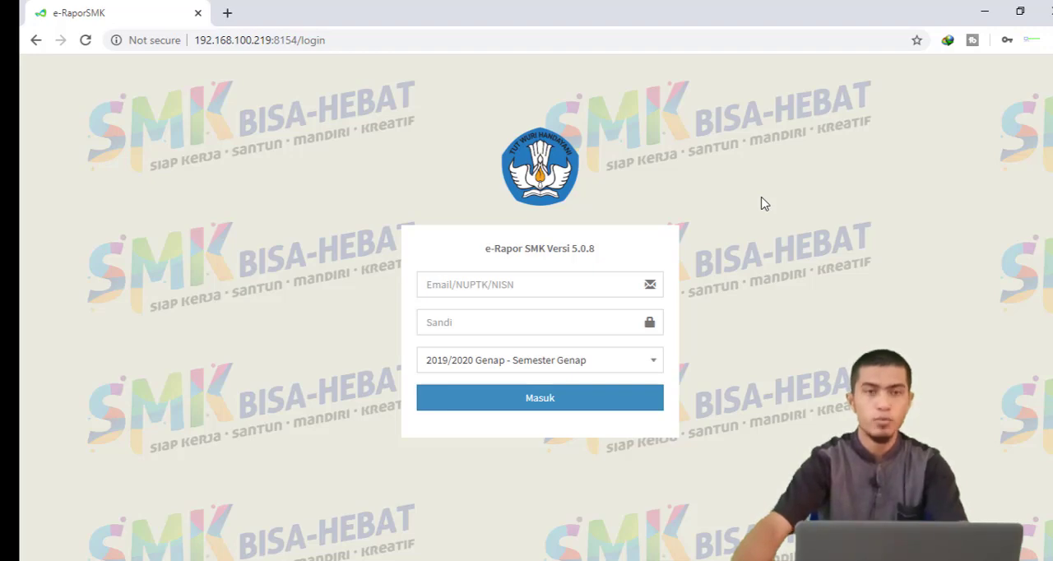
Sign in with the teacher's saved e-mail account and enter the account password
left_click(543, 284)
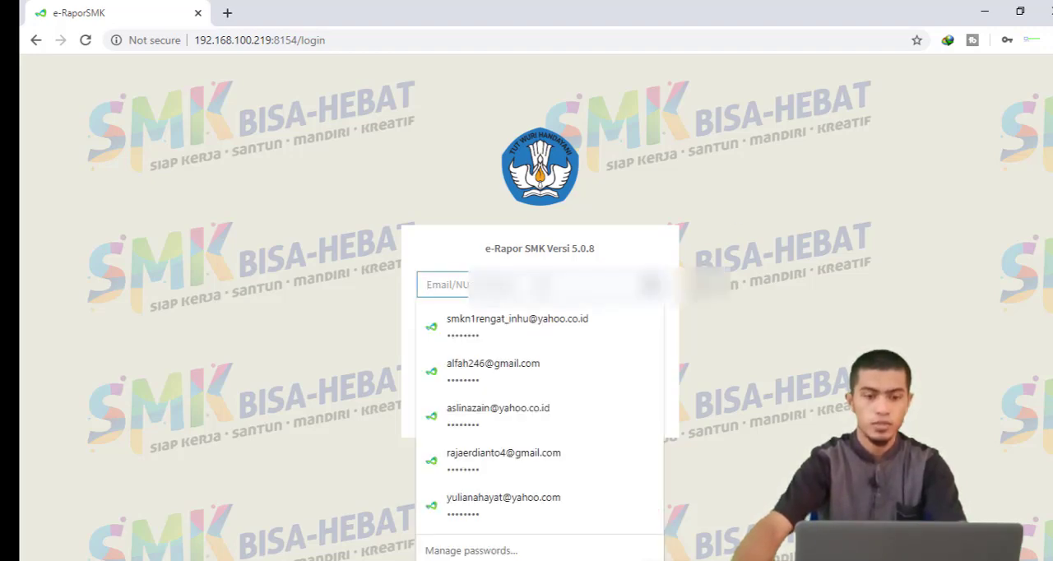
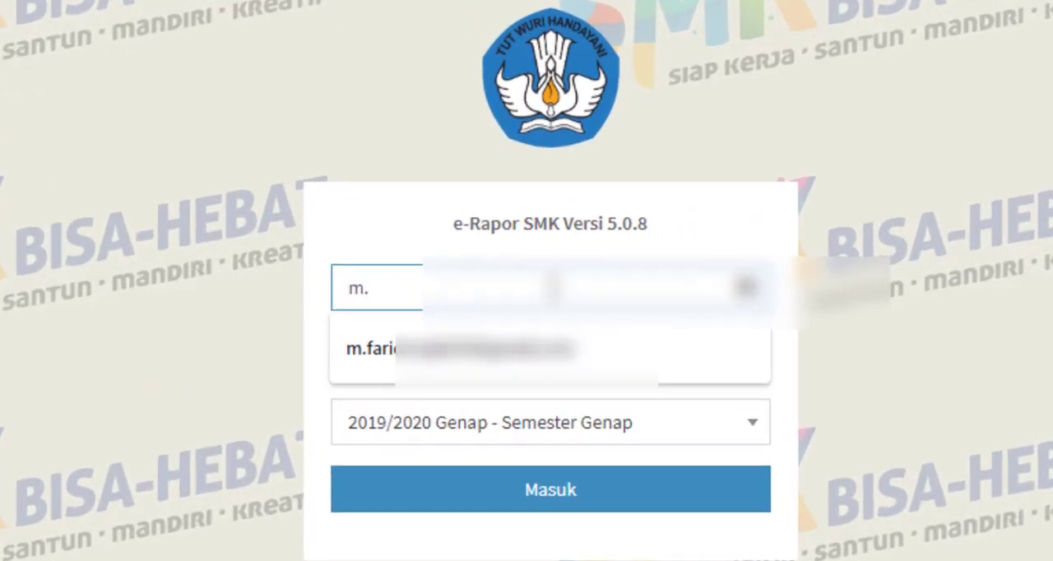
left_click(487, 344)
left_click(487, 341)
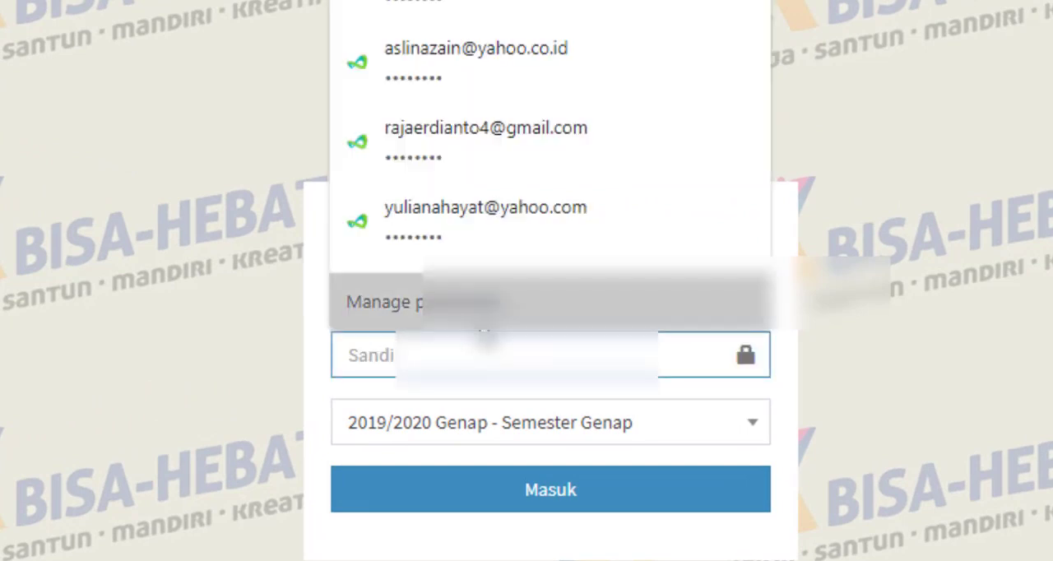
type("•••••••")
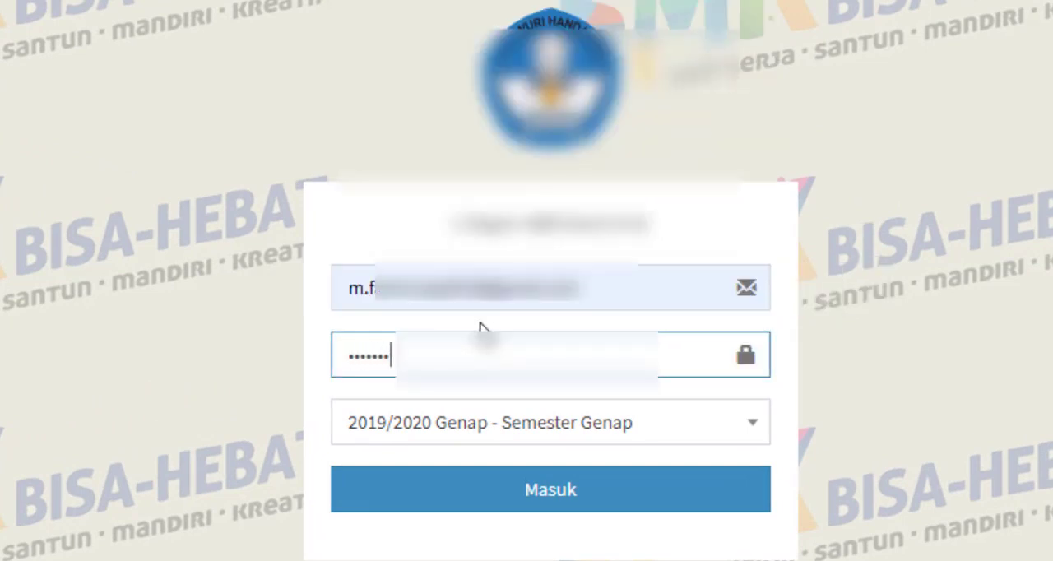
type("••")
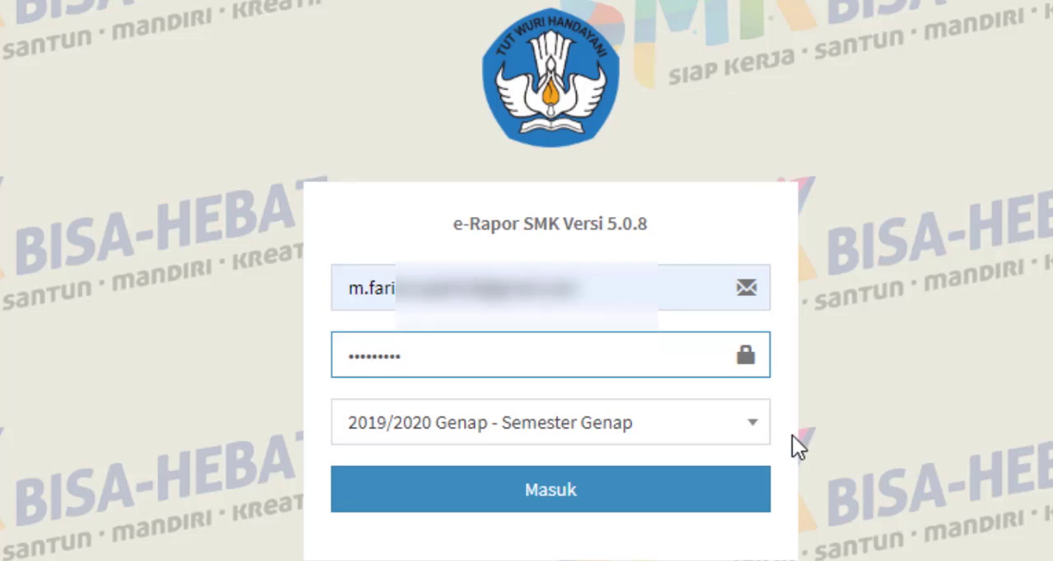
Choose the 2019/2020 Genap - Semester Genap period and log in
left_click(698, 425)
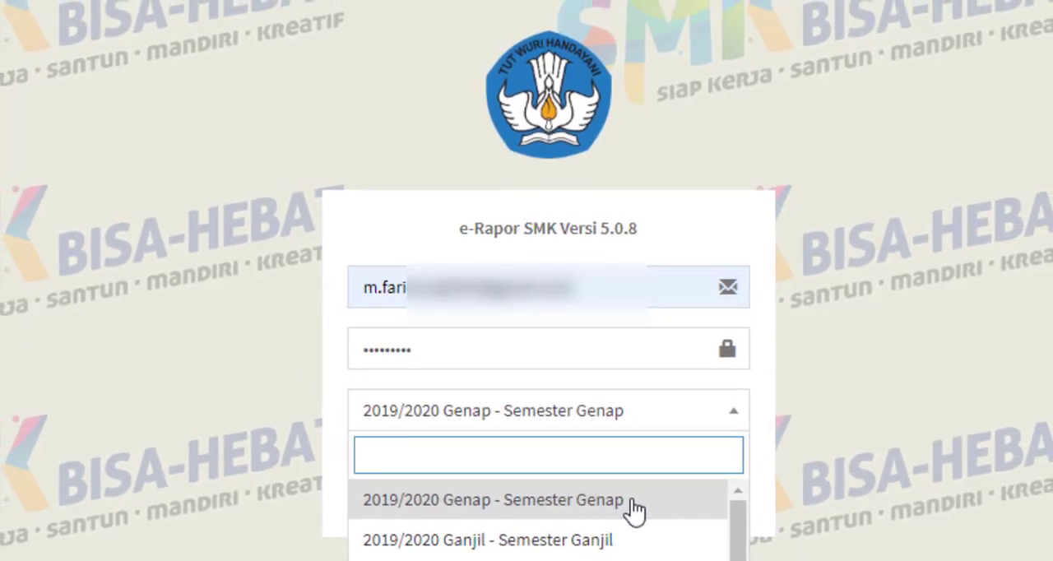
left_click(631, 499)
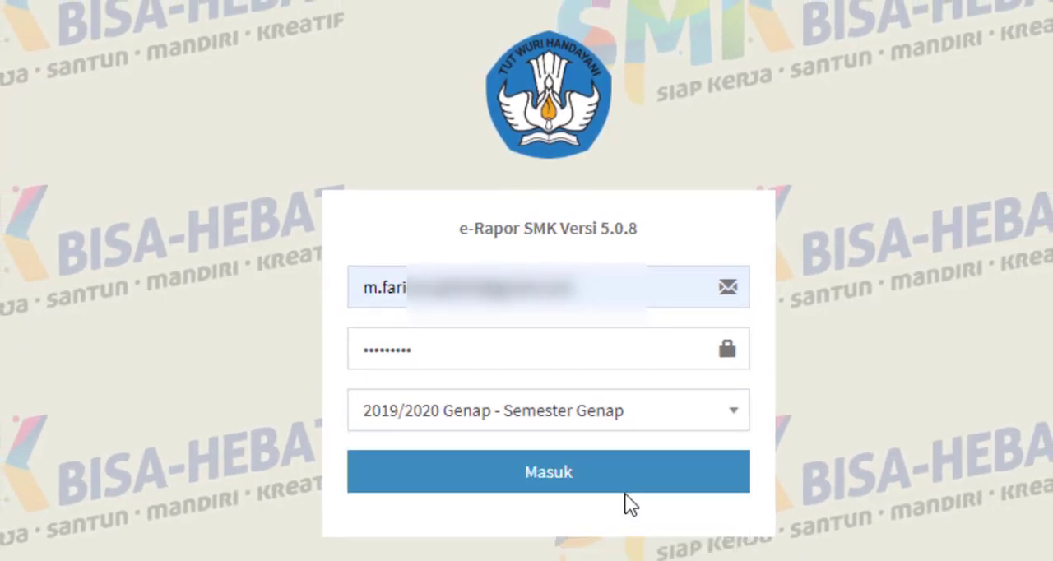
left_click(673, 484)
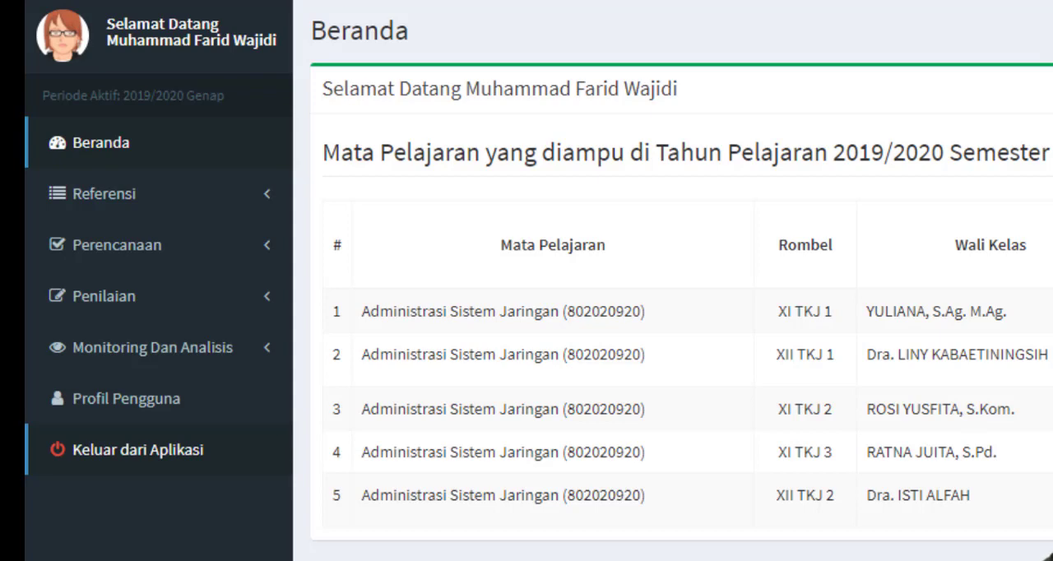
Open the Referensi Kompetensi Dasar page and start adding a new basic competency entry
left_click(195, 199)
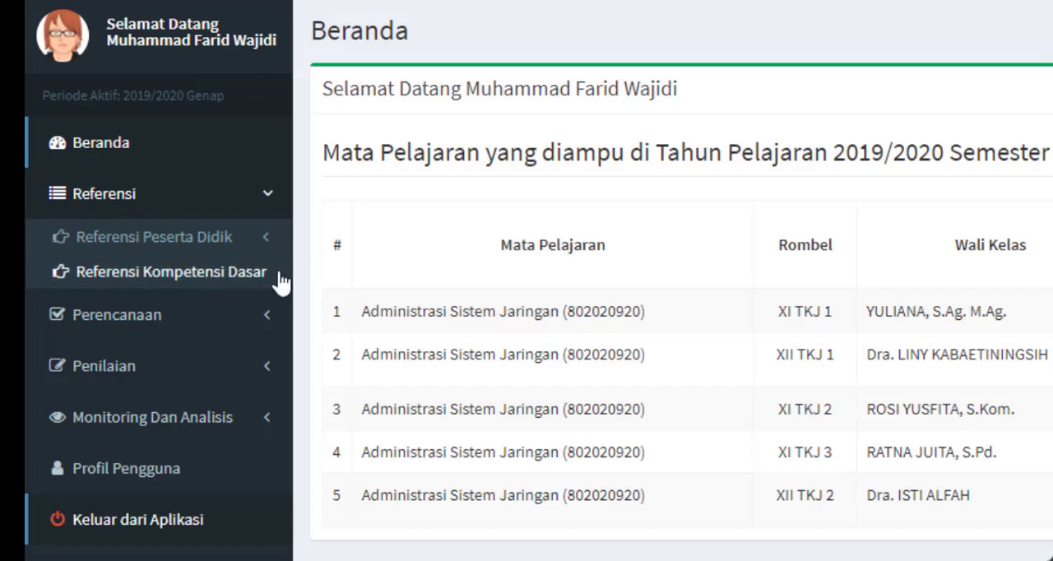
left_click(204, 282)
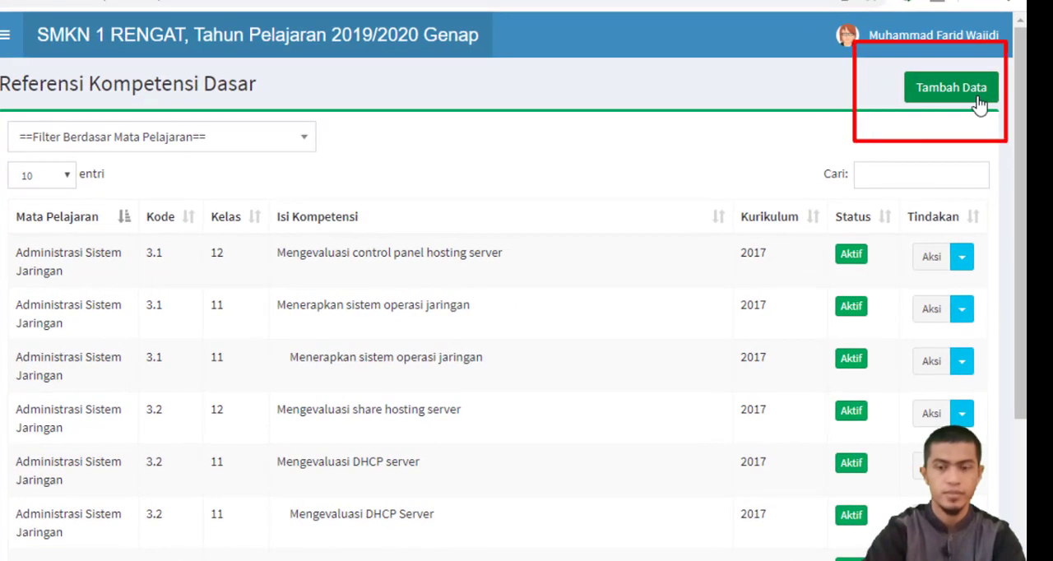
left_click(977, 103)
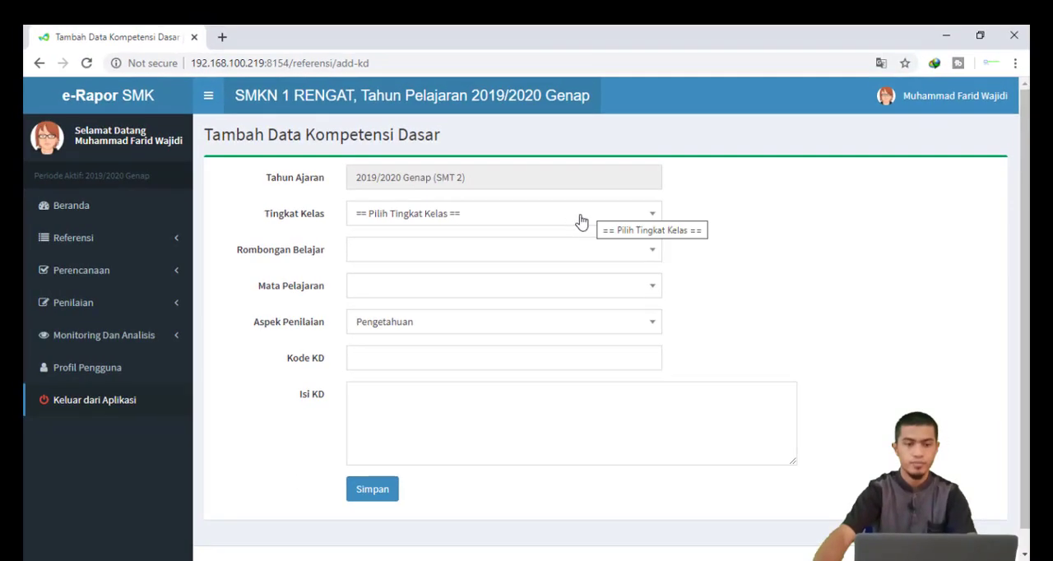
Set the class level to Kelas 11, the study group to XI TKJ 1, and the subject to Administrasi Sistem Jaringan
left_click(493, 214)
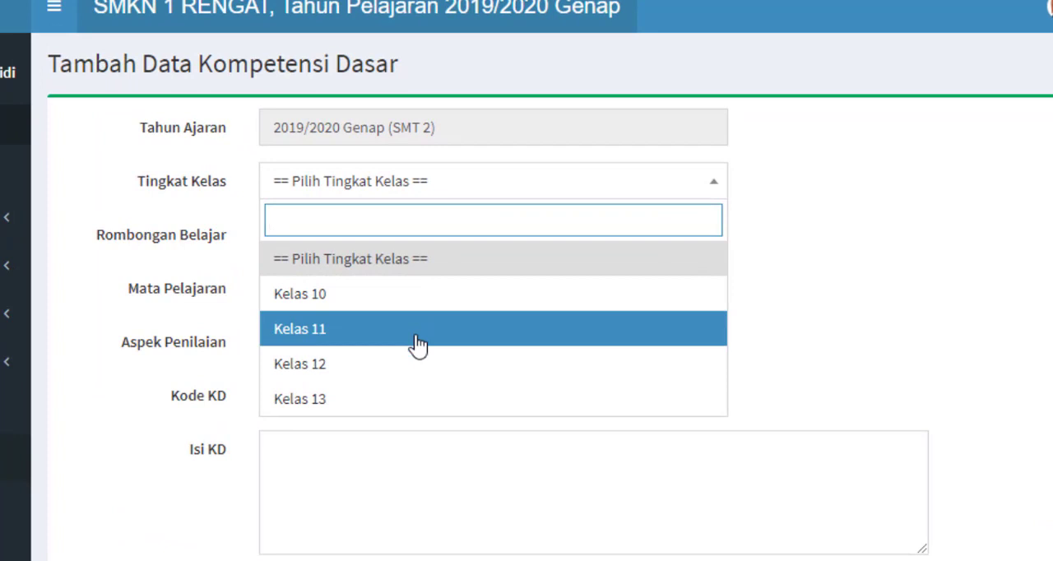
left_click(417, 344)
left_click(332, 239)
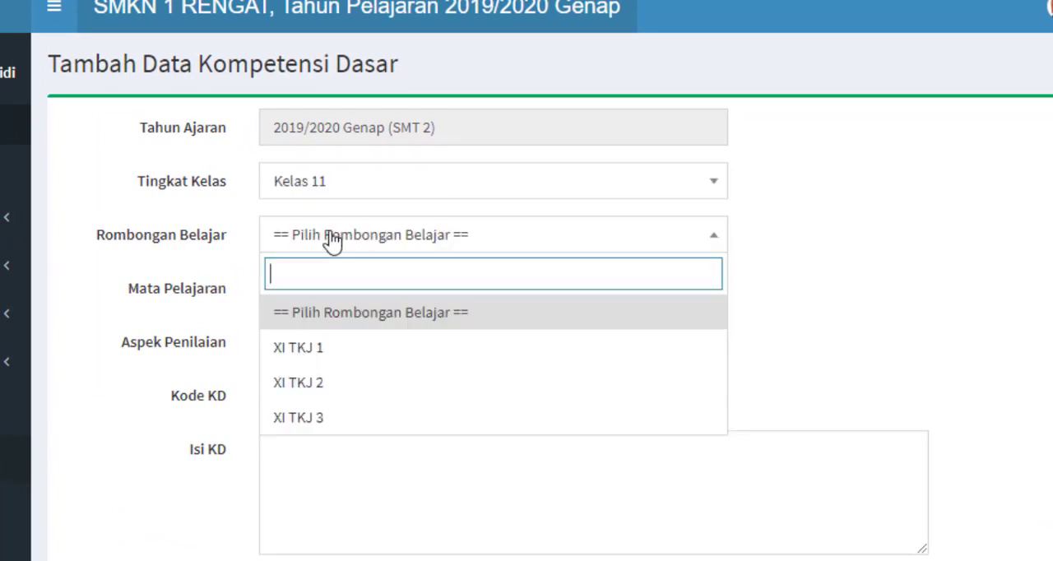
left_click(349, 349)
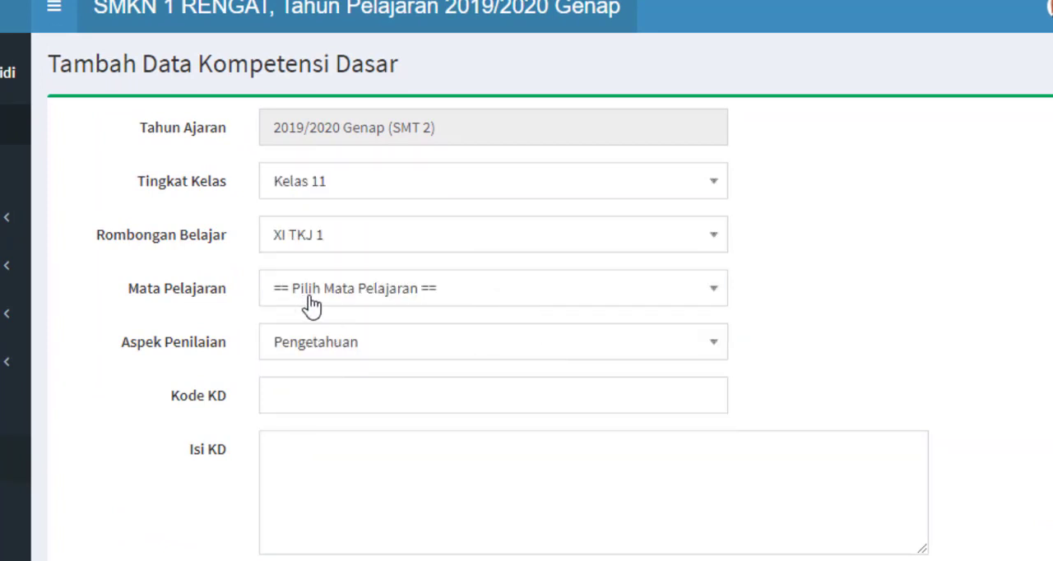
left_click(312, 305)
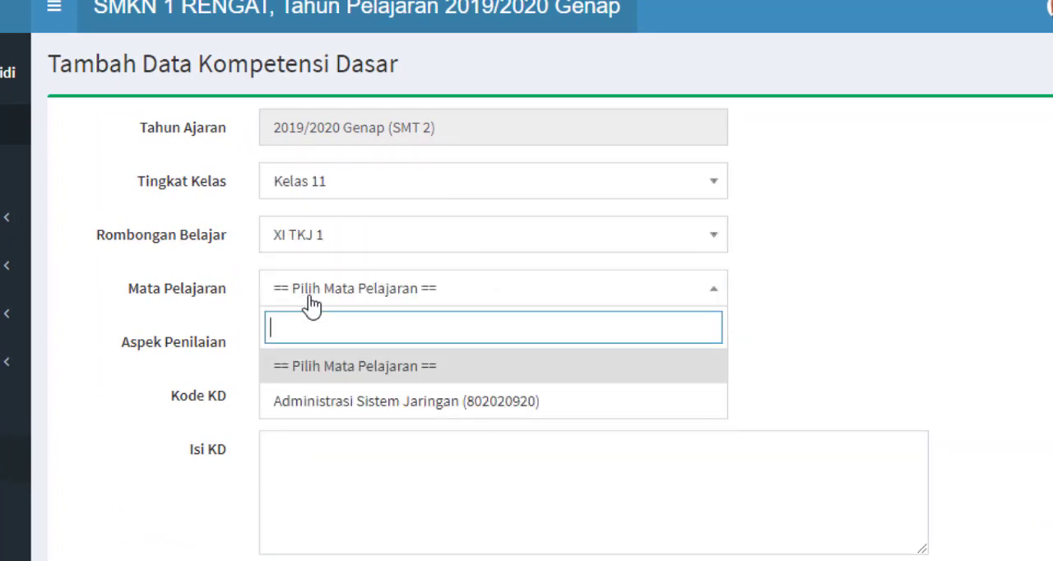
left_click(362, 403)
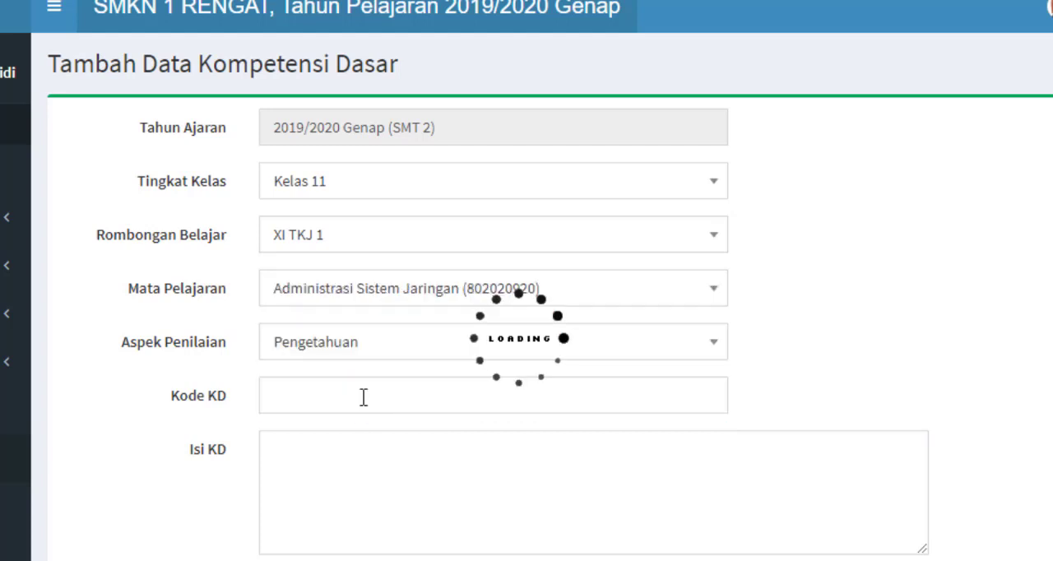
Keep Pengetahuan as the assessment aspect and enter 3.10 as the KD code
left_click(321, 355)
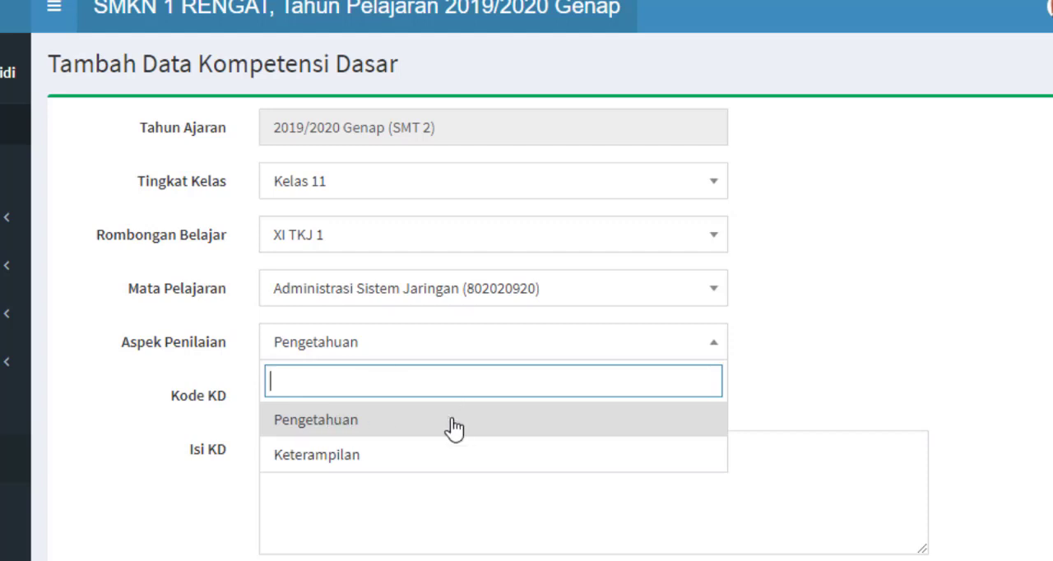
left_click(327, 426)
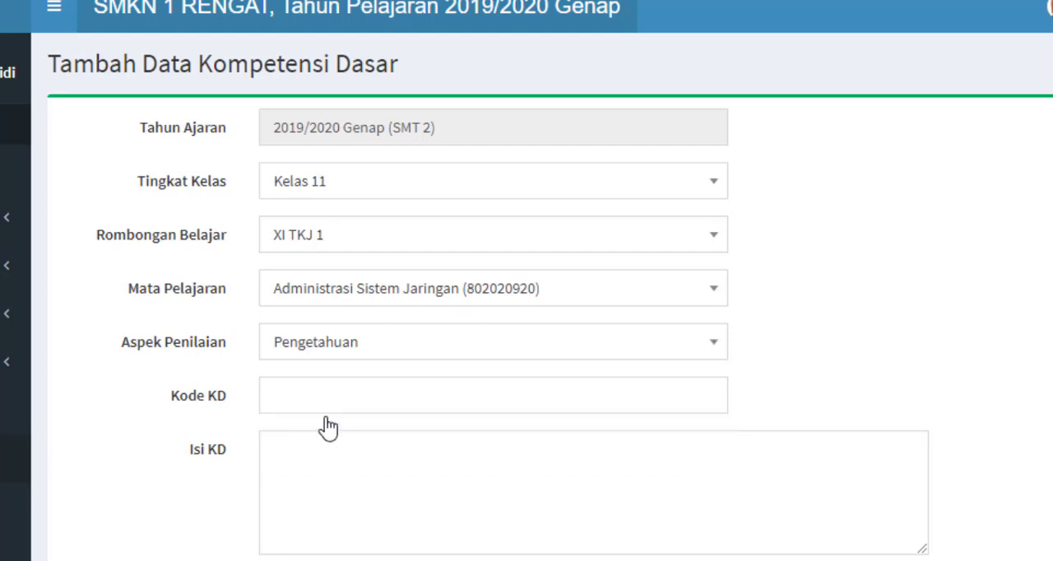
left_click(324, 395)
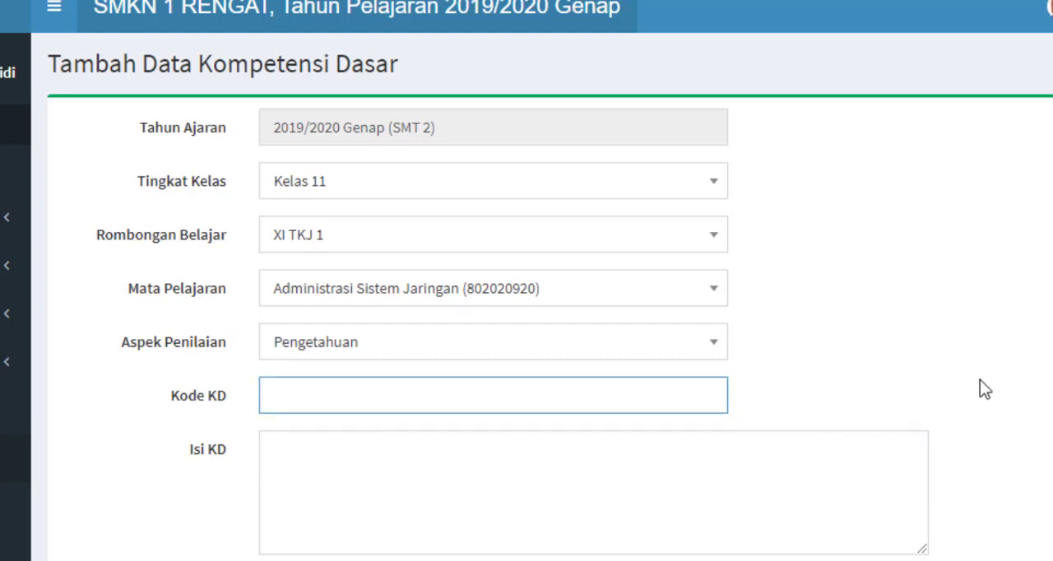
type("3.10")
left_click(466, 481)
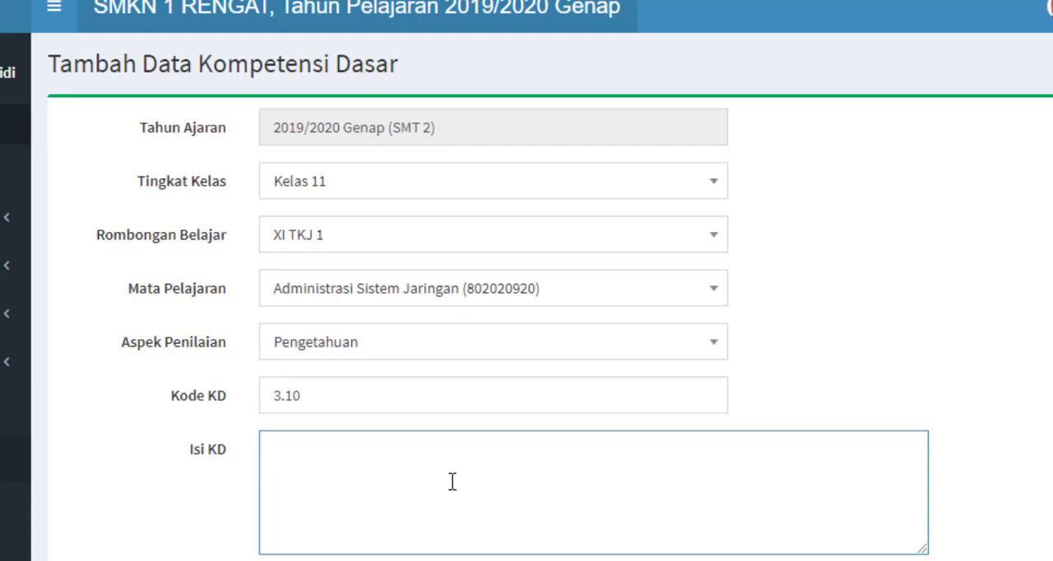
left_click(355, 400)
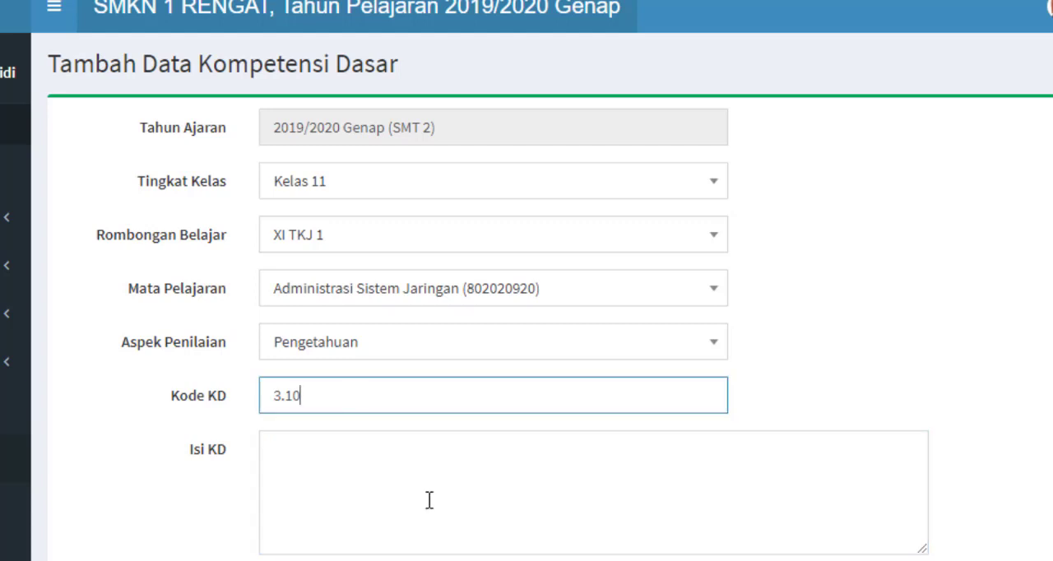
left_click(429, 501)
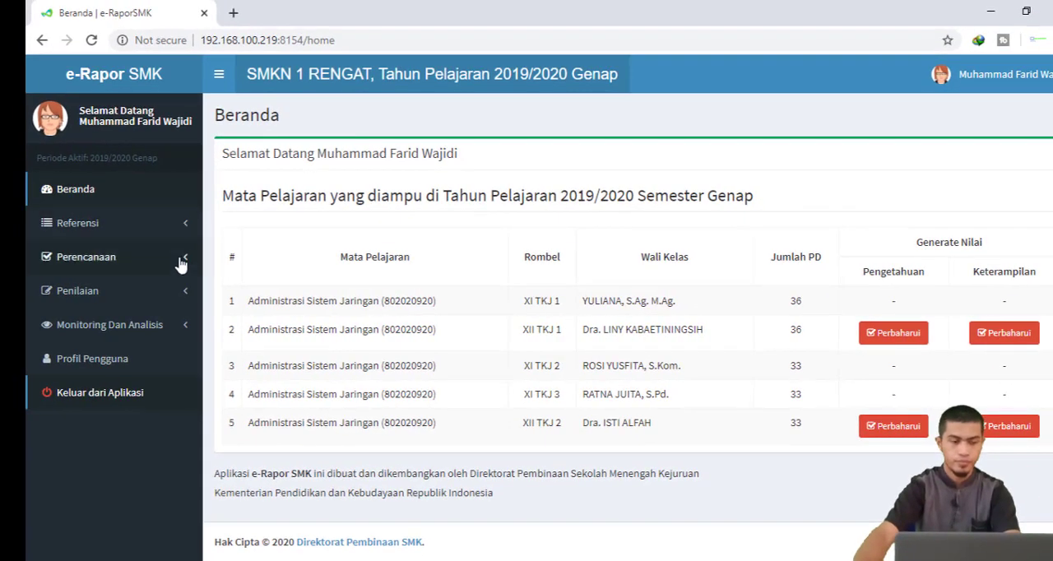
Open the Perencanaan Penilaian Pengetahuan page and start adding a new knowledge assessment plan
left_click(153, 234)
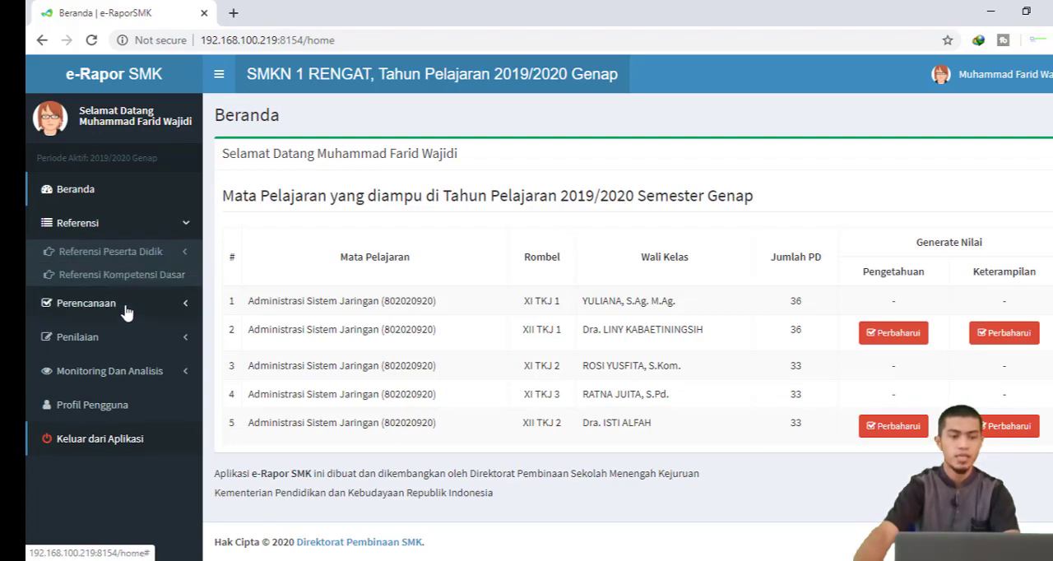
left_click(126, 311)
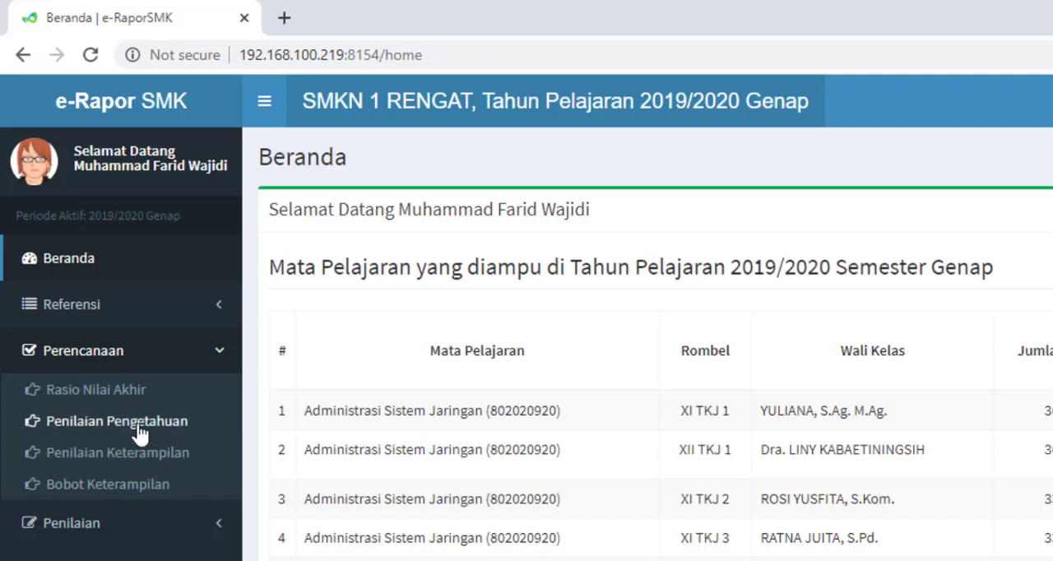
left_click(140, 431)
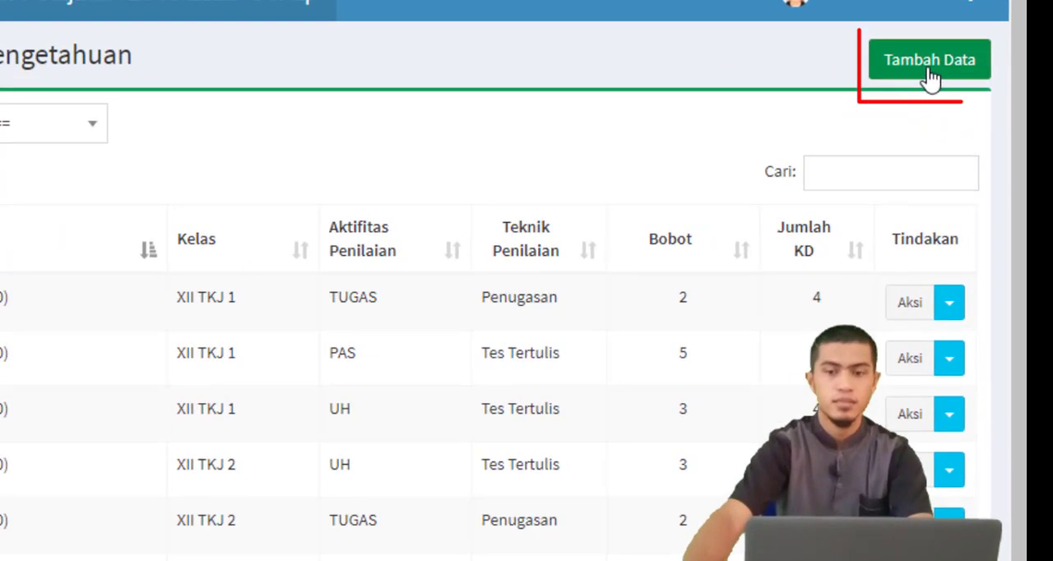
left_click(990, 124)
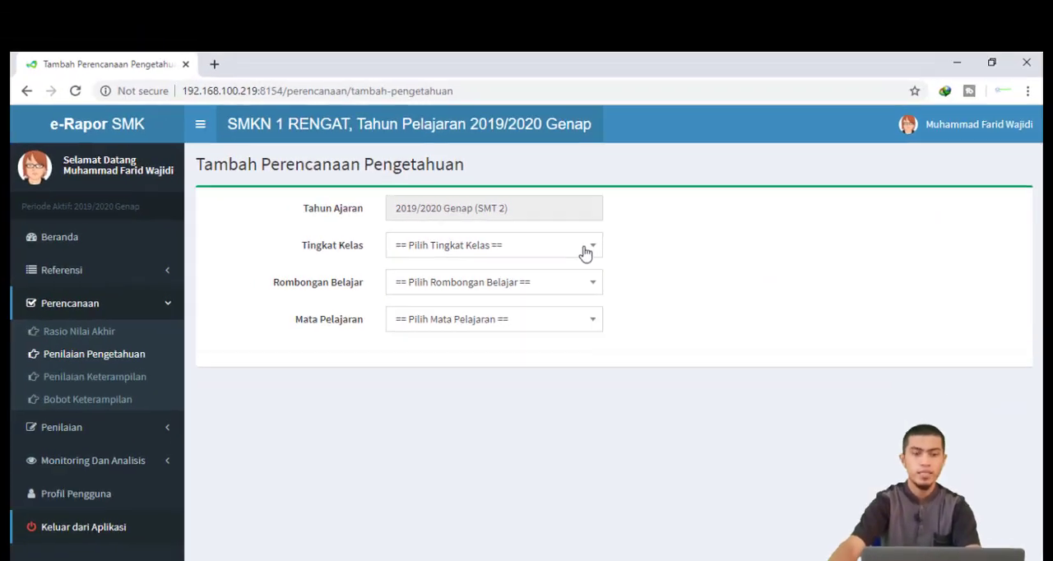
Set the plan's class level to Kelas 11, study group to XI TKJ 1, and subject to Administrasi Sistem Jaringan
left_click(568, 250)
left_click(548, 349)
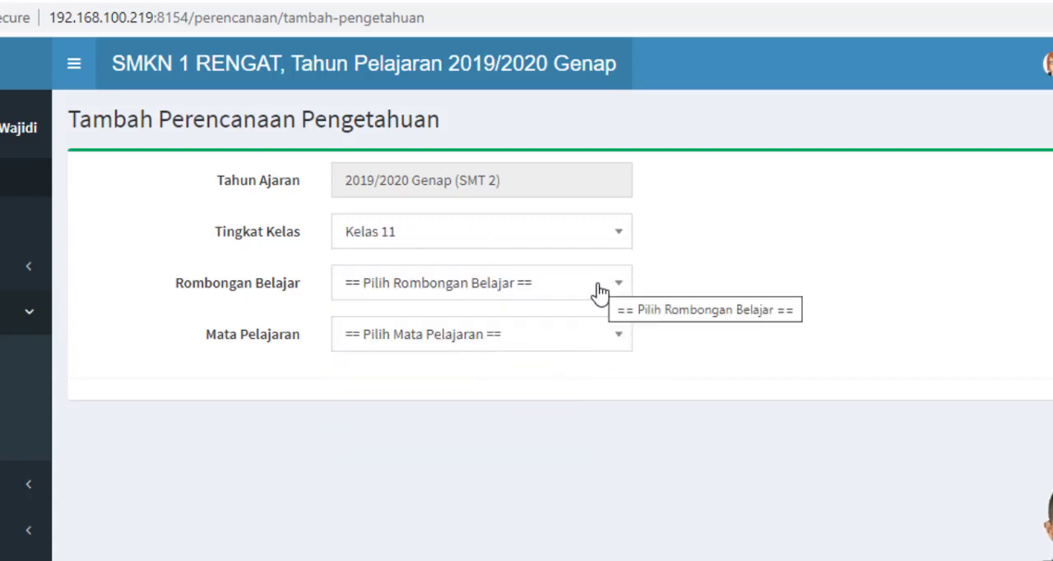
left_click(602, 286)
left_click(550, 391)
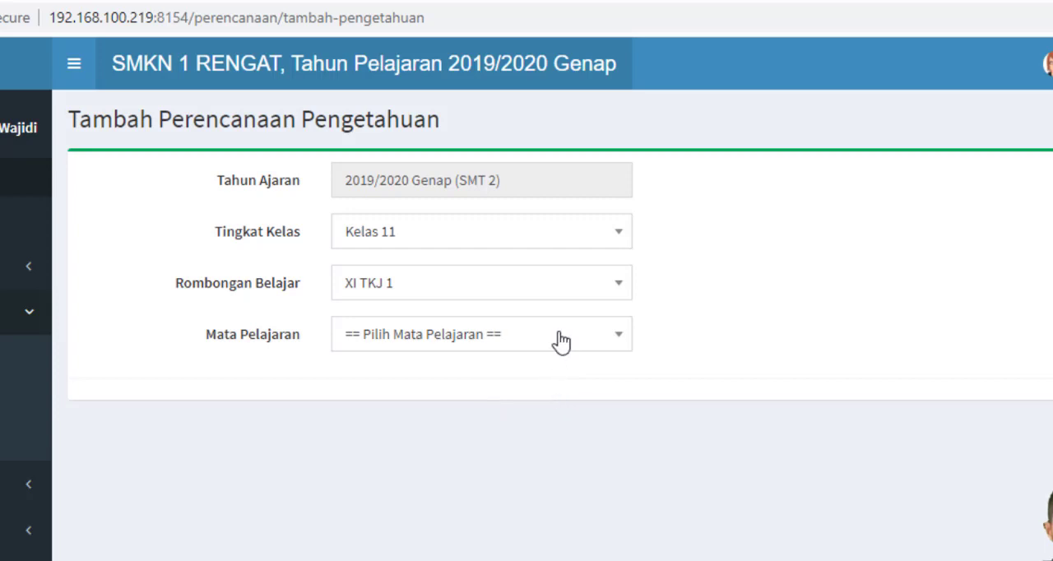
left_click(561, 342)
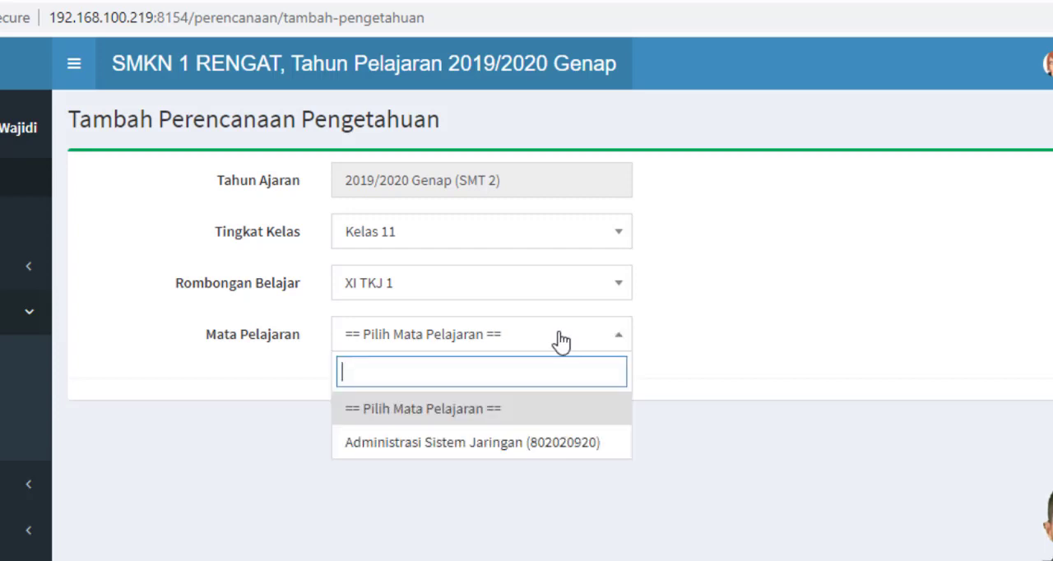
left_click(556, 442)
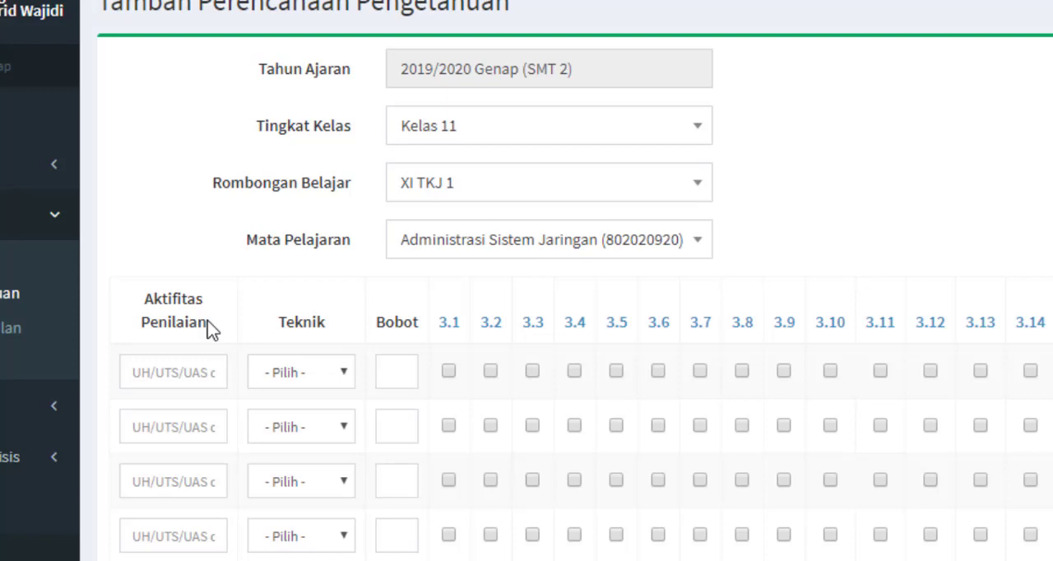
Enter UH, TUGAS and PAS as the assessment activities in the first three rows of the plan
left_click(194, 372)
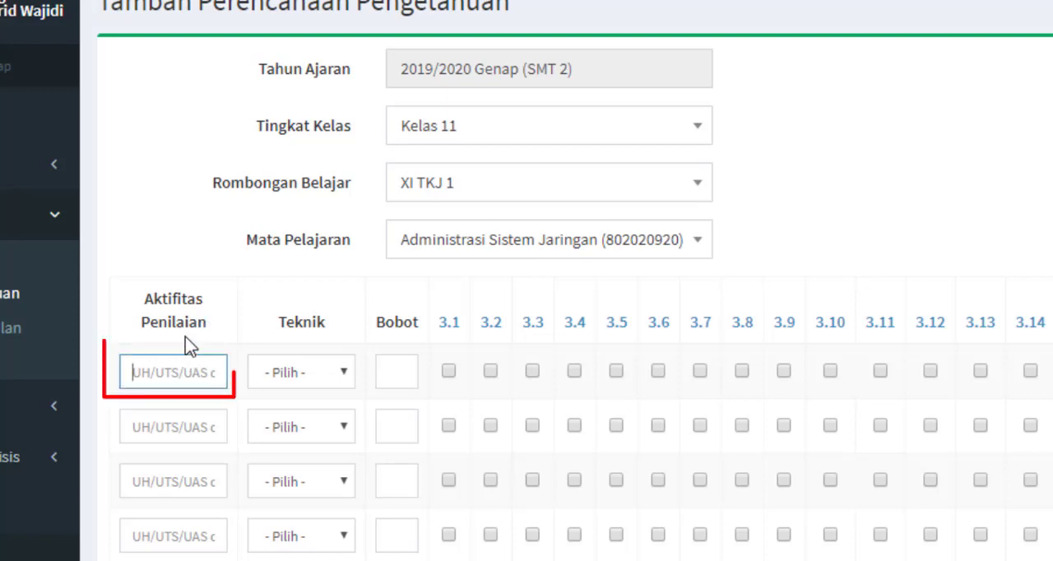
type("UH")
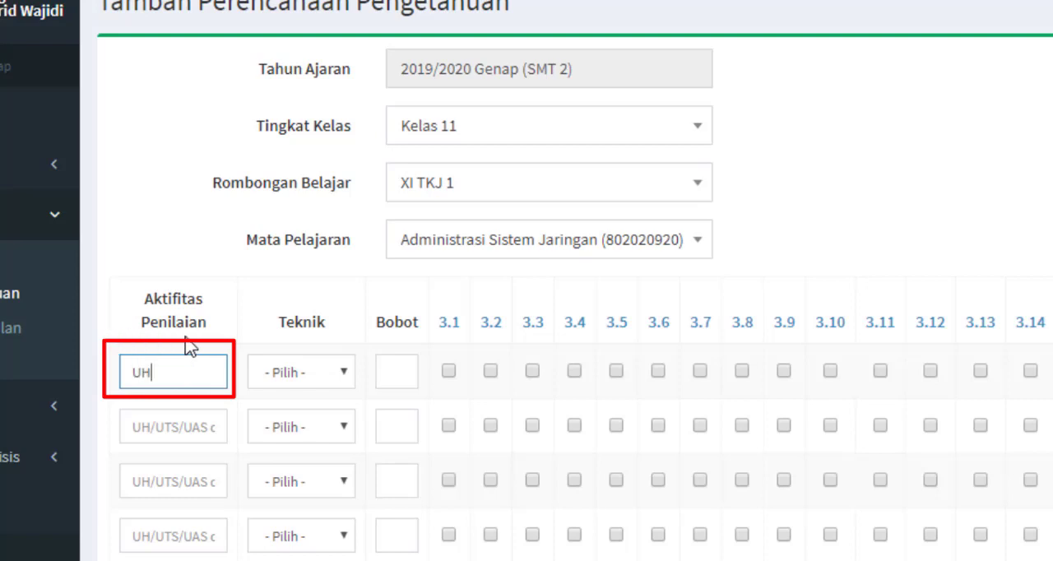
left_click(142, 429)
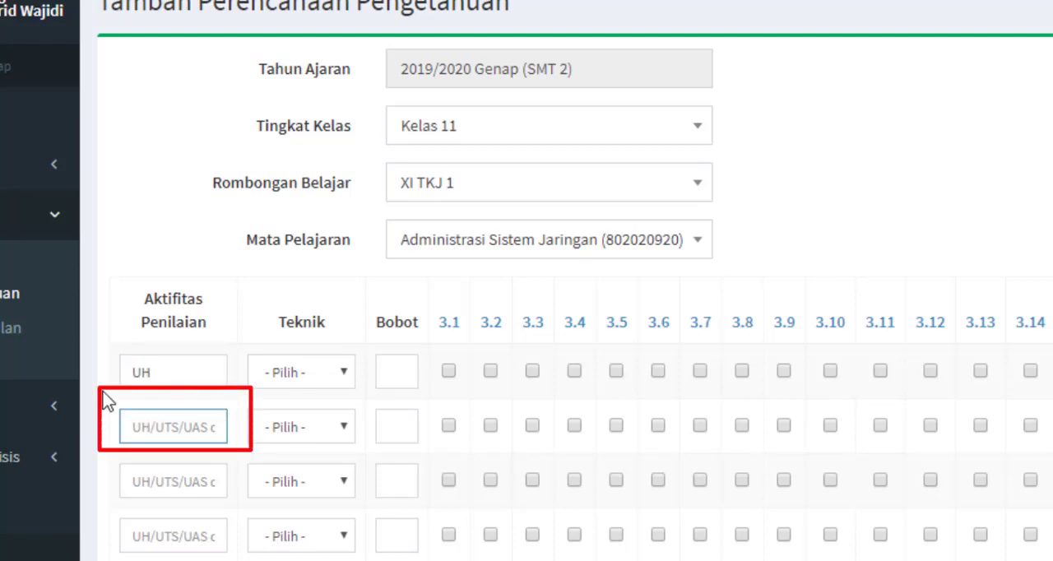
type("TUGAS")
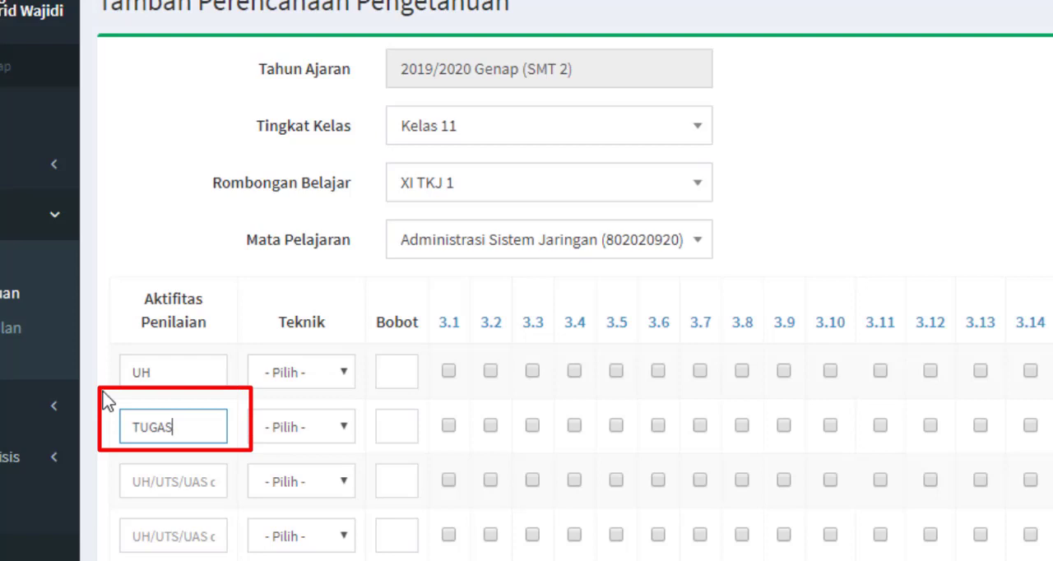
left_click(156, 475)
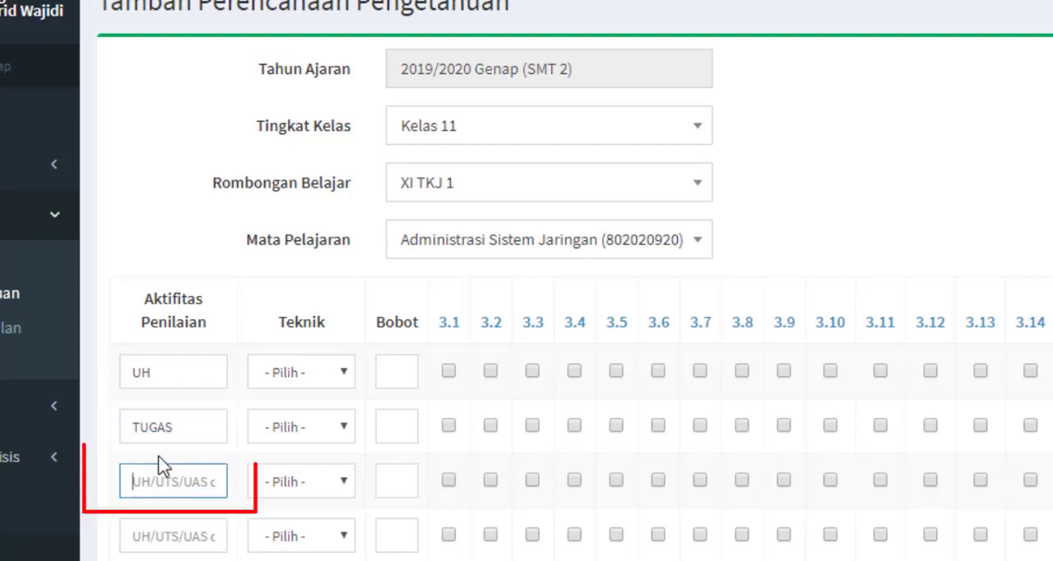
type("PAS")
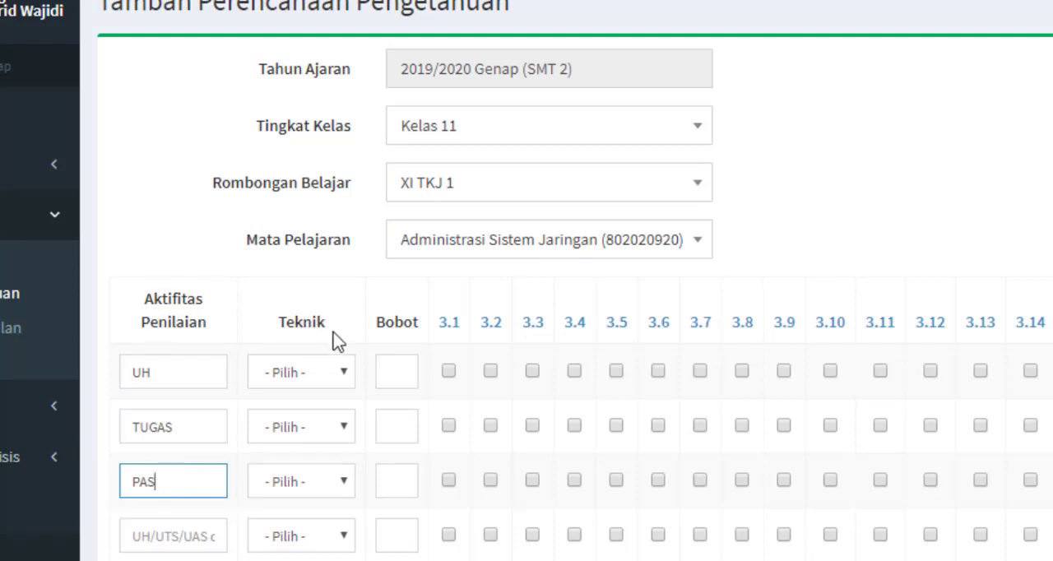
For the UH row, choose Tes Tertulis as technique, set weight 1, and tick KD 3.6 through 3.10
left_click(344, 376)
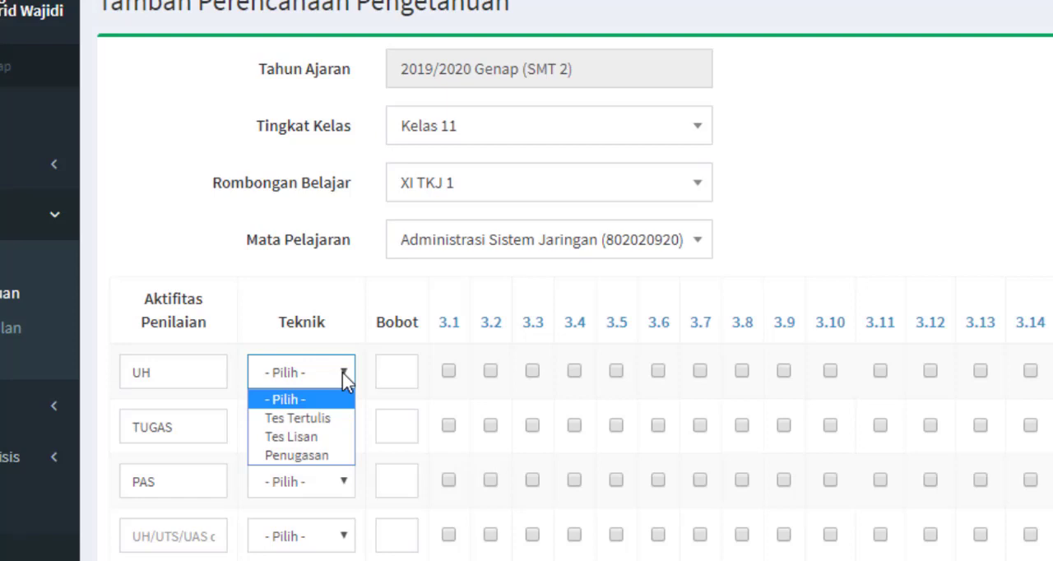
left_click(346, 428)
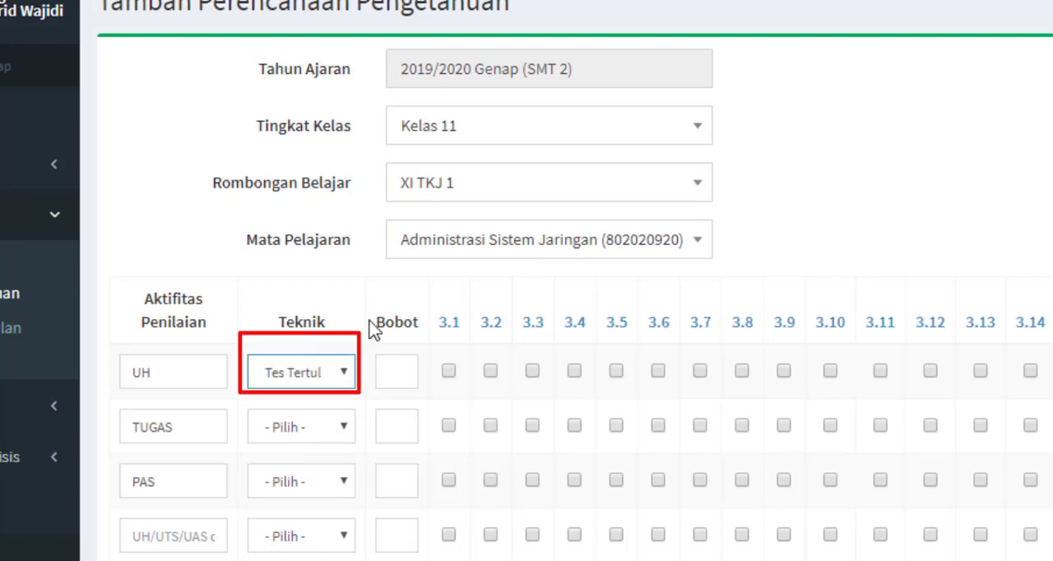
left_click(414, 358)
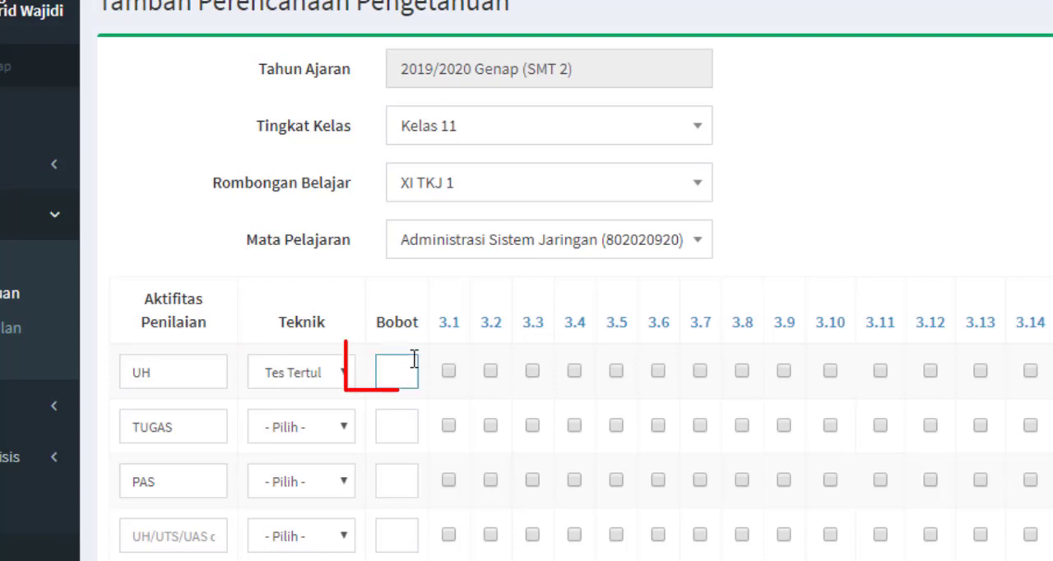
type("1")
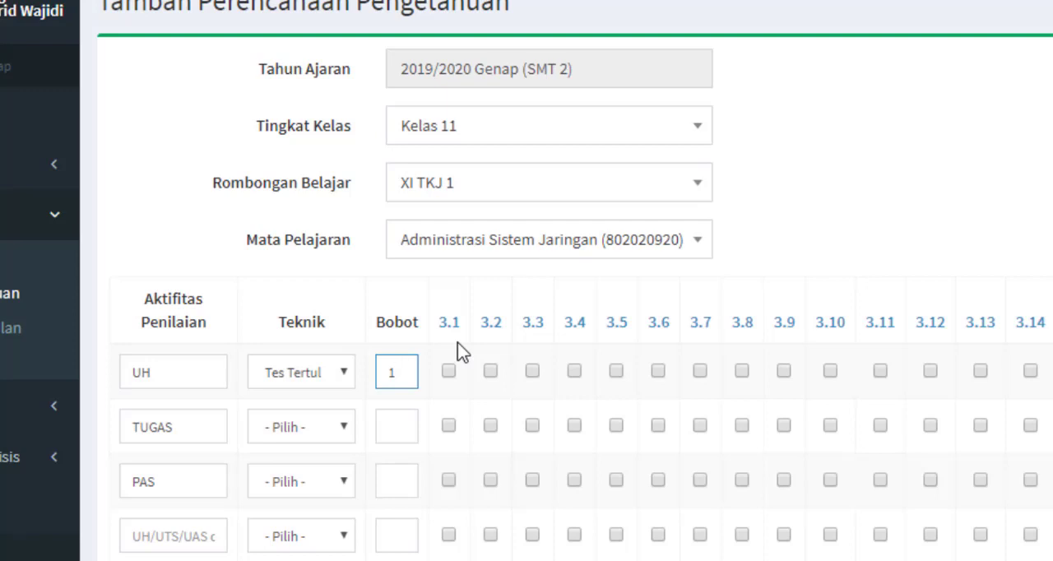
left_click(628, 340)
left_click(659, 373)
left_click(700, 372)
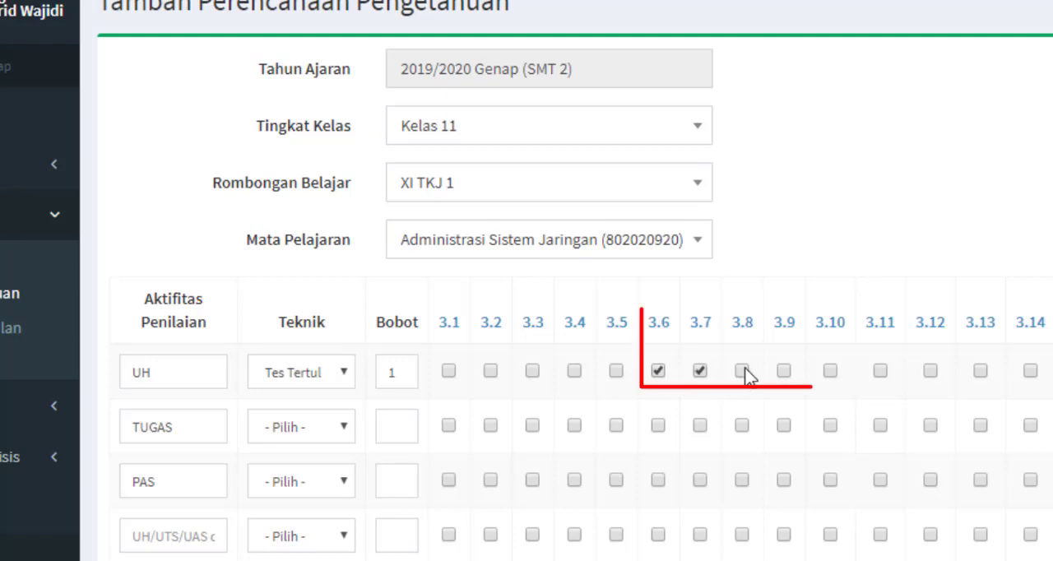
left_click(742, 372)
left_click(785, 372)
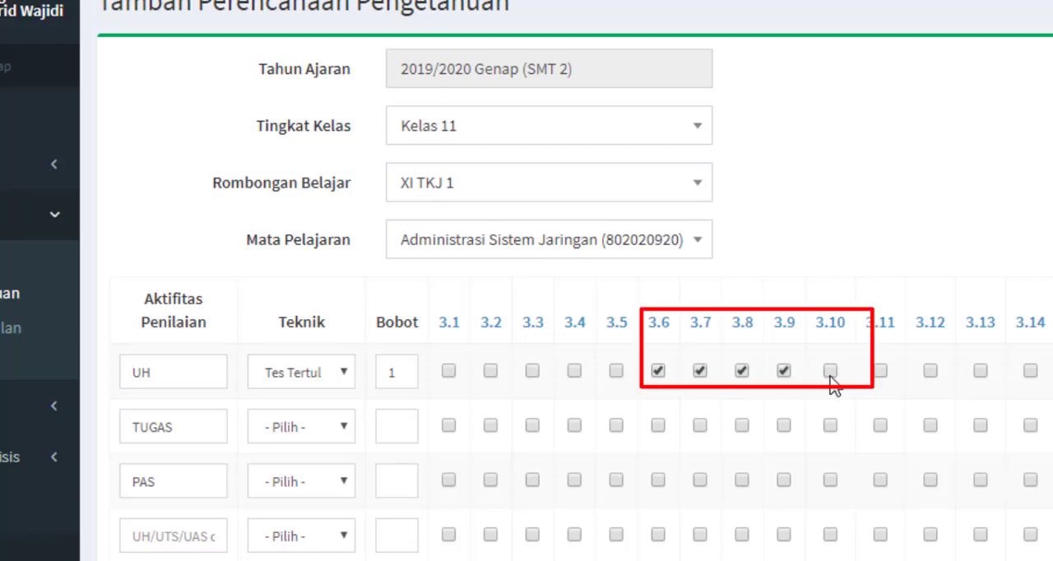
left_click(830, 371)
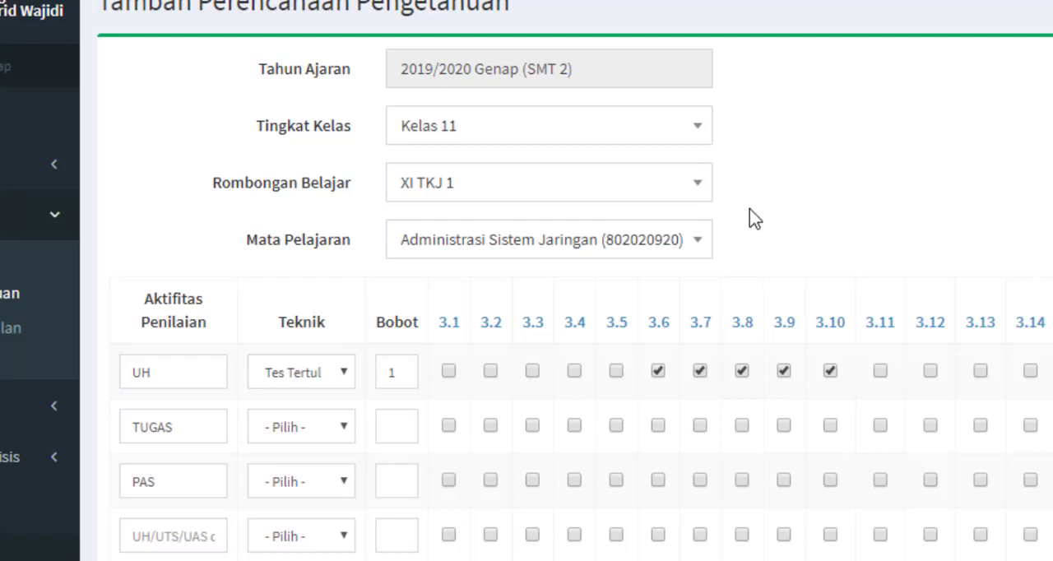
For the TUGAS row, choose Tes Tertulis as technique, set weight 1, and tick KD 3.6 through 3.10
left_click(212, 434)
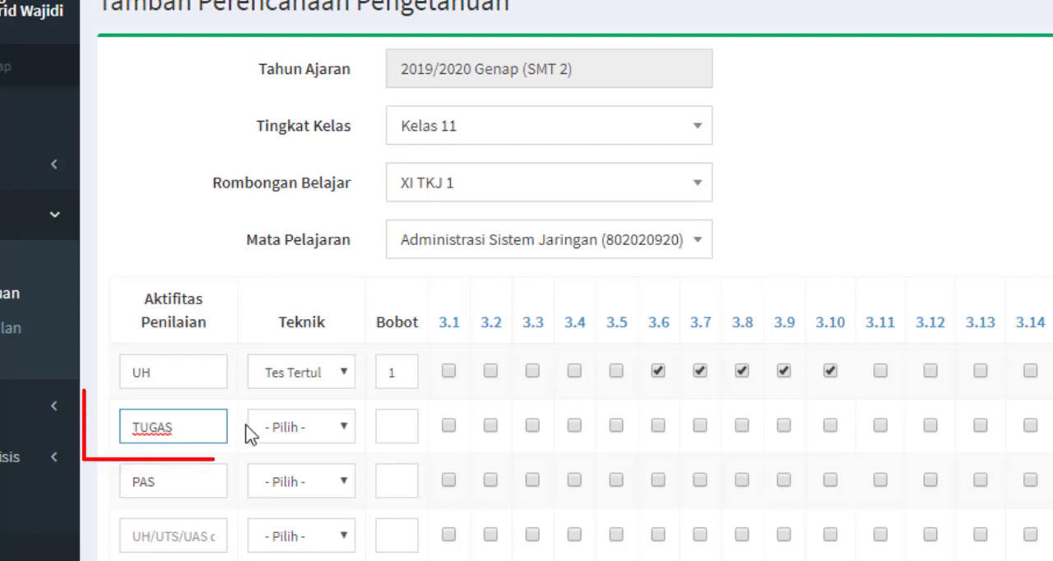
left_click(316, 427)
left_click(323, 475)
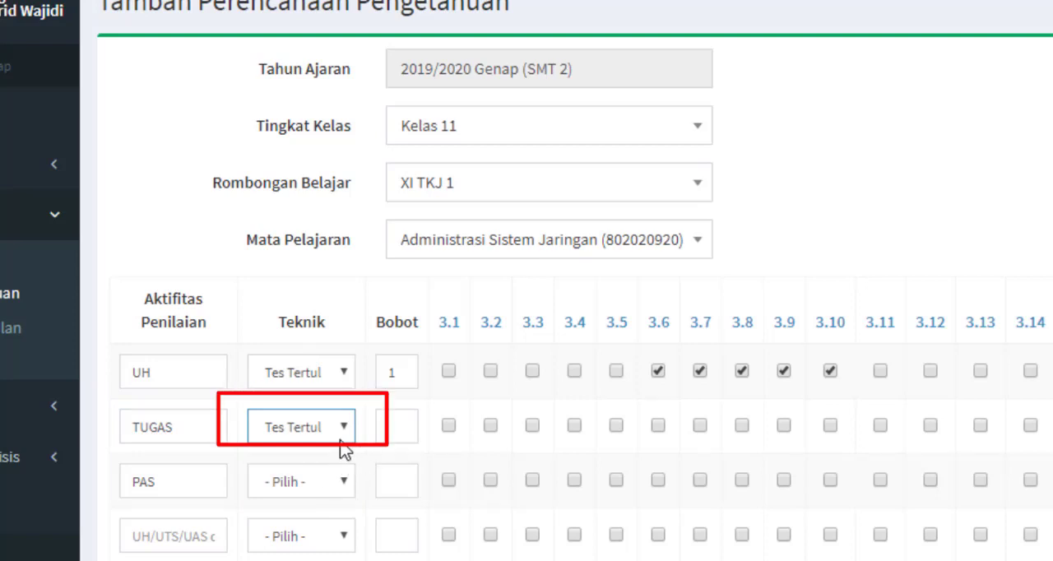
left_click(343, 438)
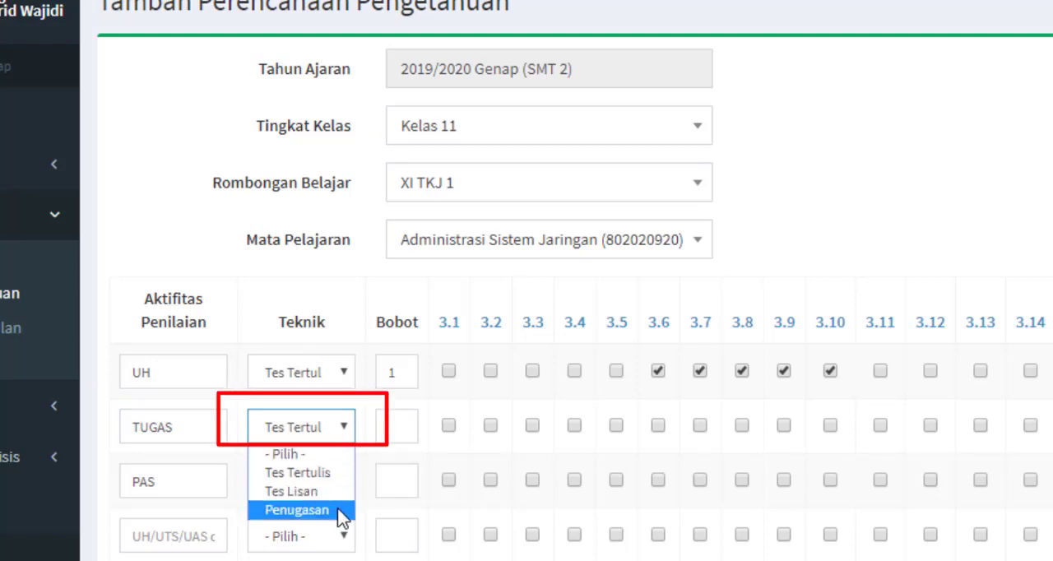
left_click(344, 472)
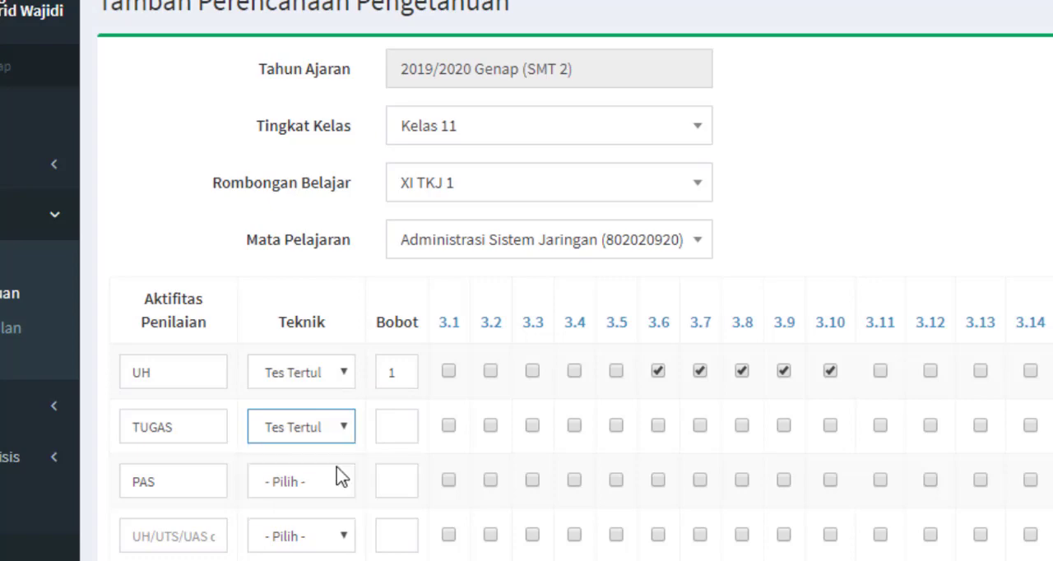
left_click(401, 433)
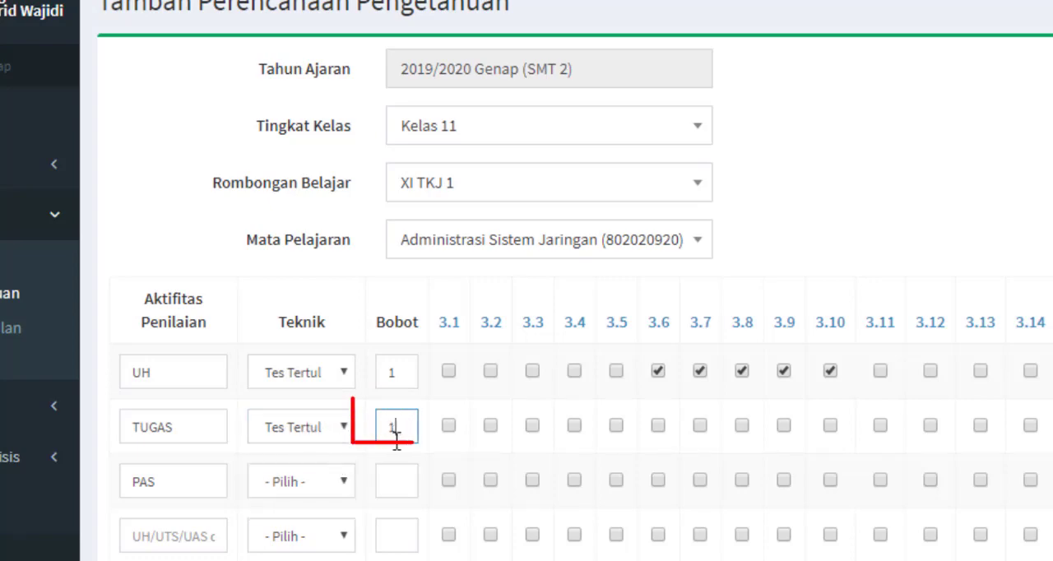
type("1")
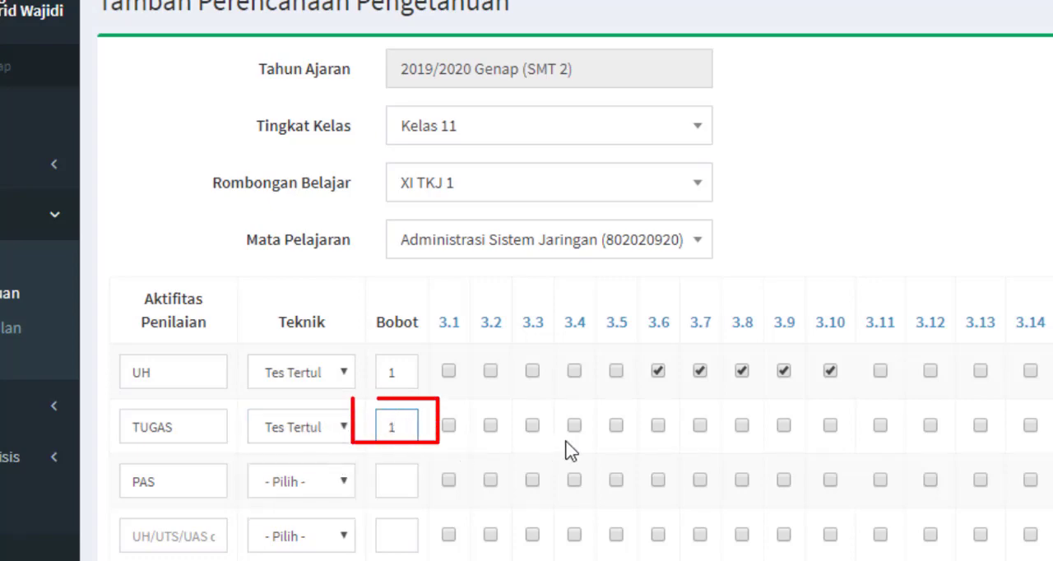
left_click(659, 427)
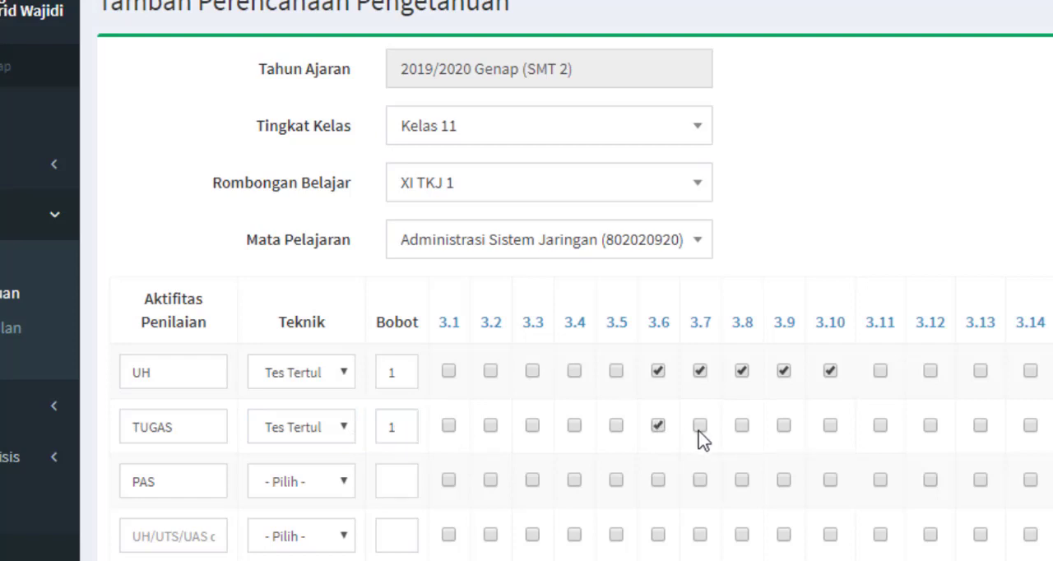
left_click(742, 425)
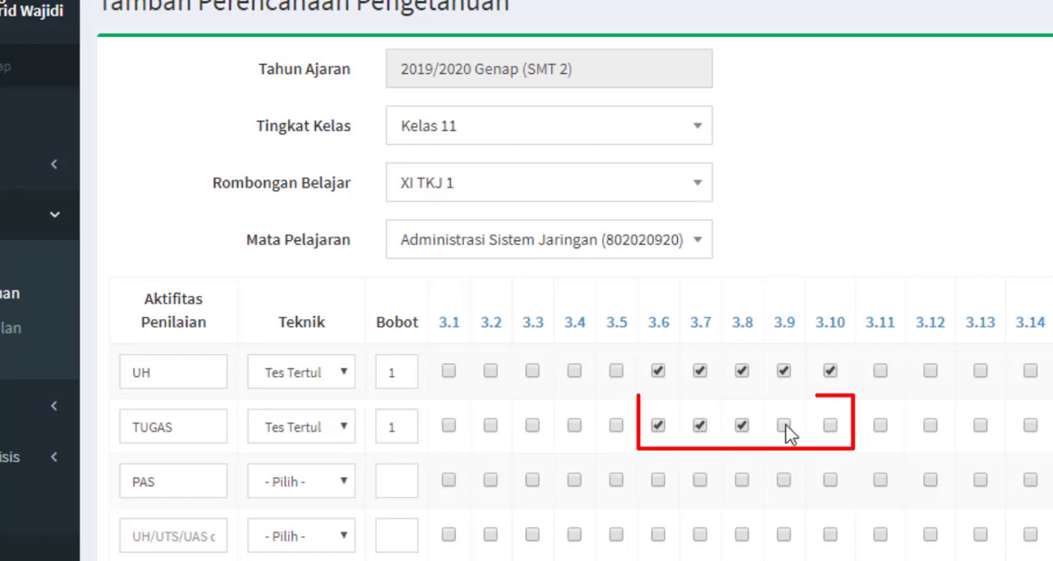
left_click(784, 426)
left_click(831, 426)
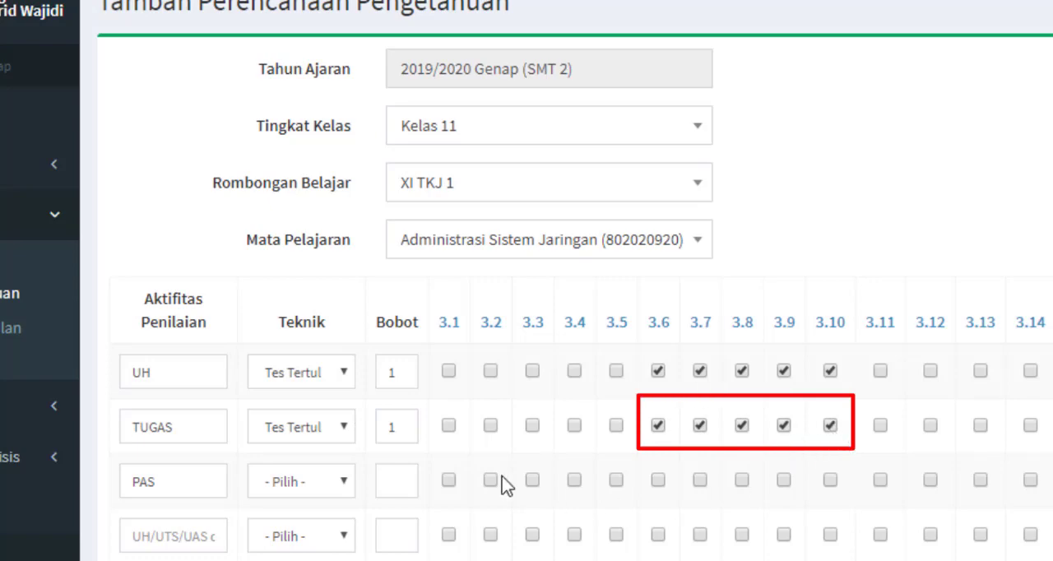
For the PAS row, choose Tes Tertulis, set weight 2, tick KD 3.6 through 3.10, and save the plan
left_click(192, 488)
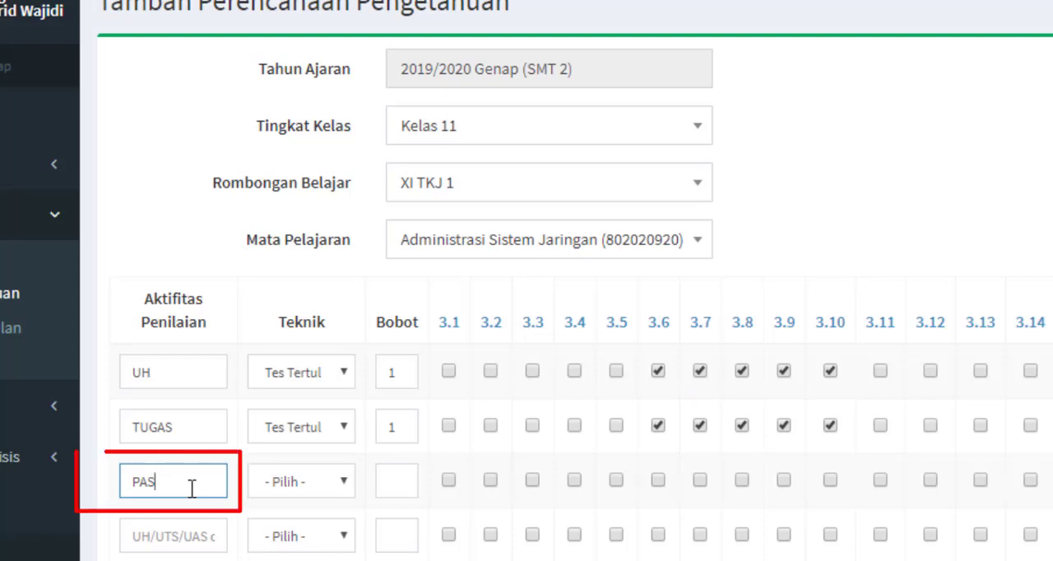
left_click(340, 479)
left_click(331, 528)
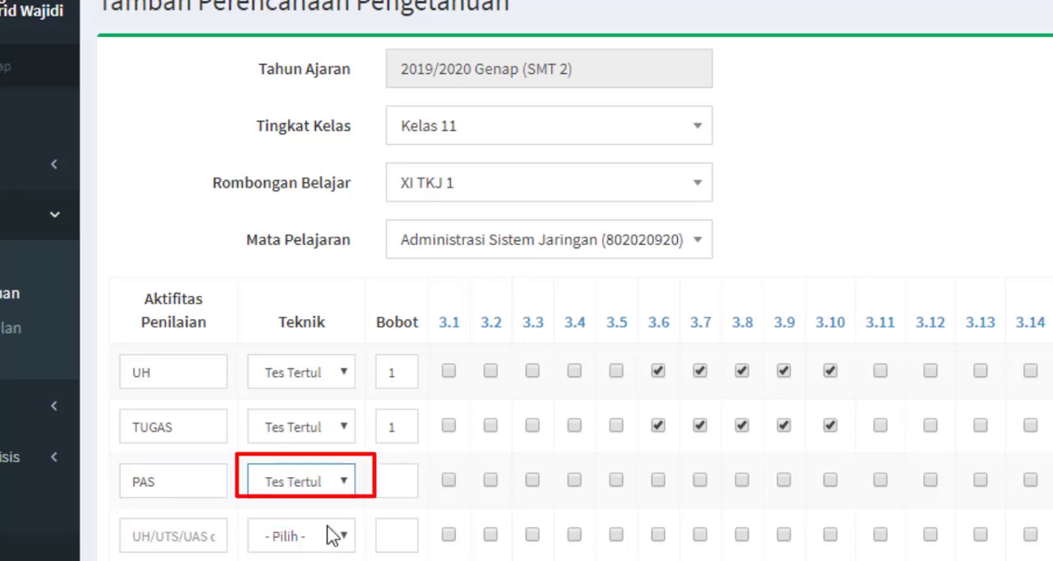
left_click(411, 481)
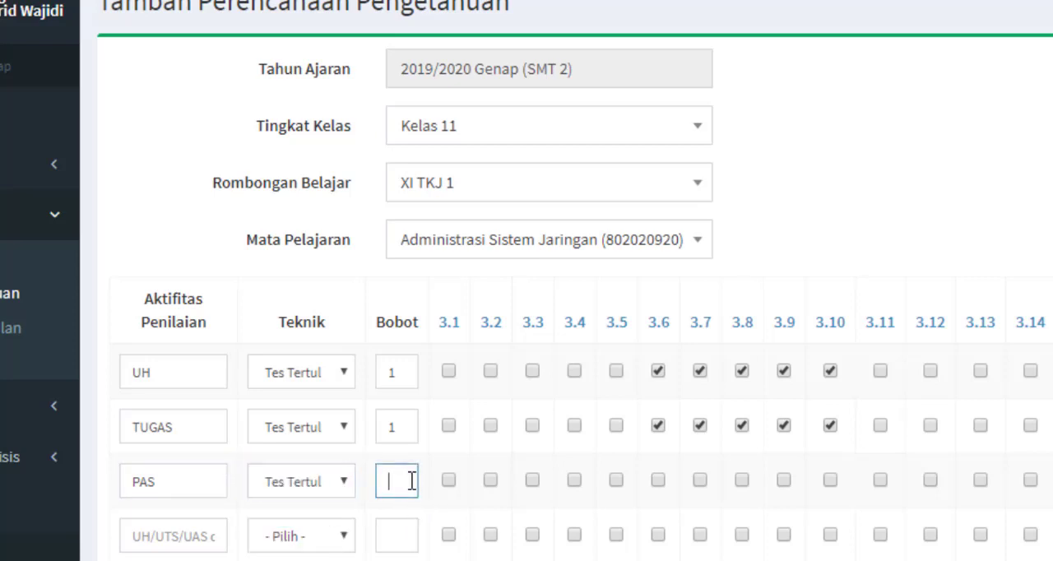
type("2")
left_click(658, 481)
left_click(700, 480)
left_click(741, 481)
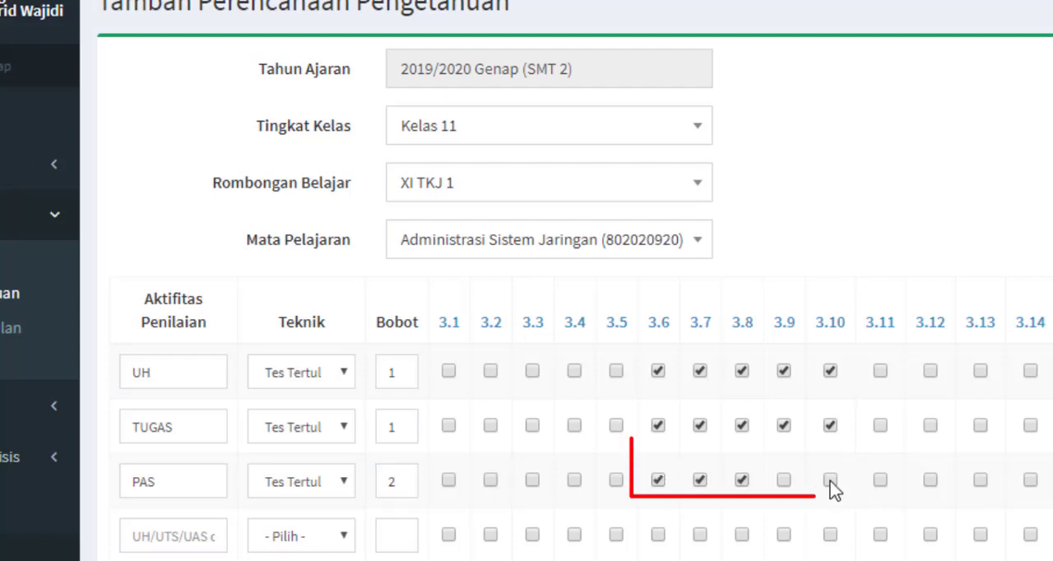
left_click(783, 480)
left_click(830, 481)
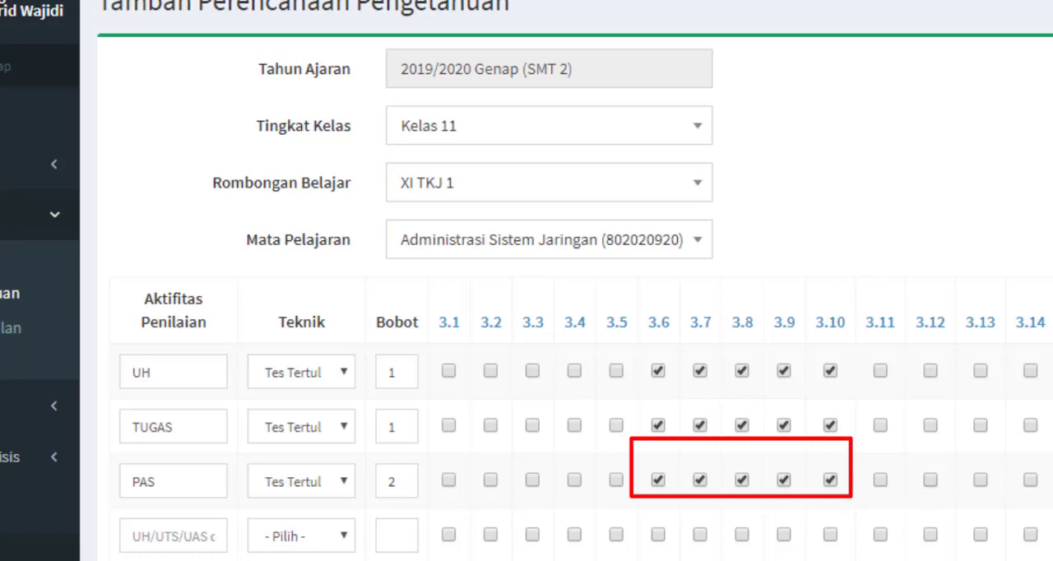
scroll(574, 329, "down", 1)
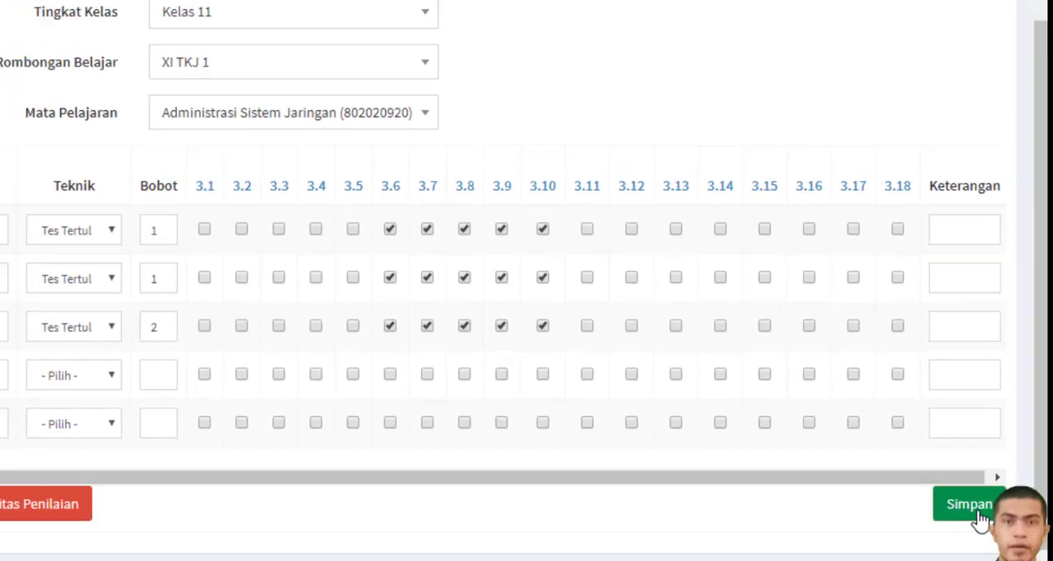
left_click(980, 518)
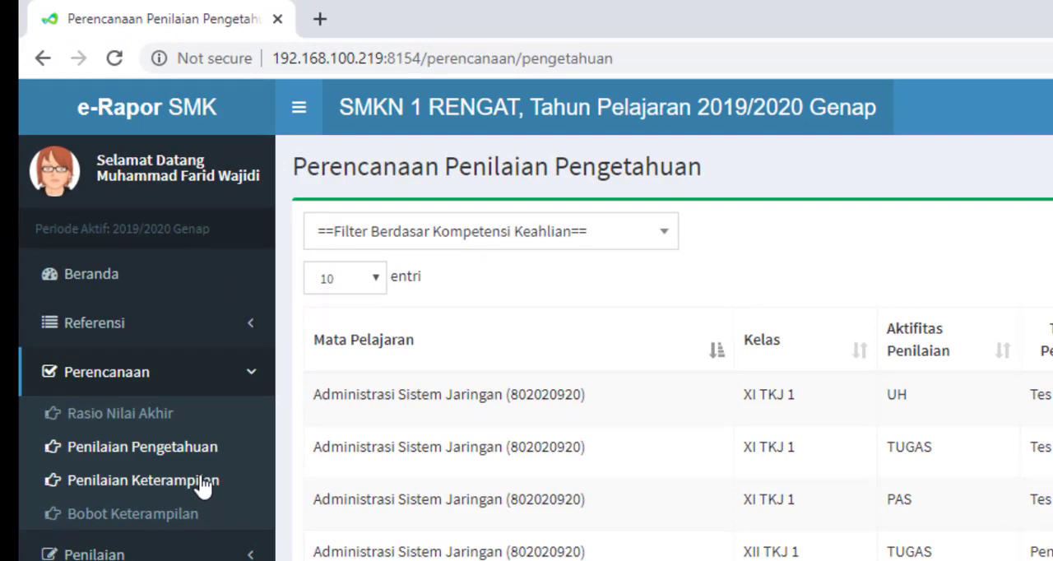
Open the Perencanaan Penilaian Keterampilan page and start adding a new skill assessment plan
left_click(201, 486)
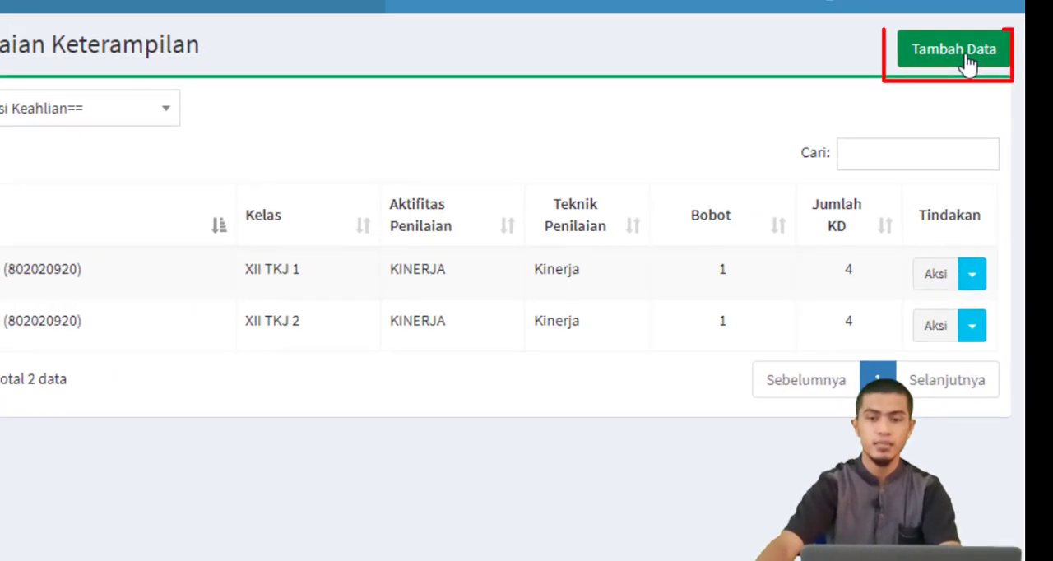
left_click(973, 67)
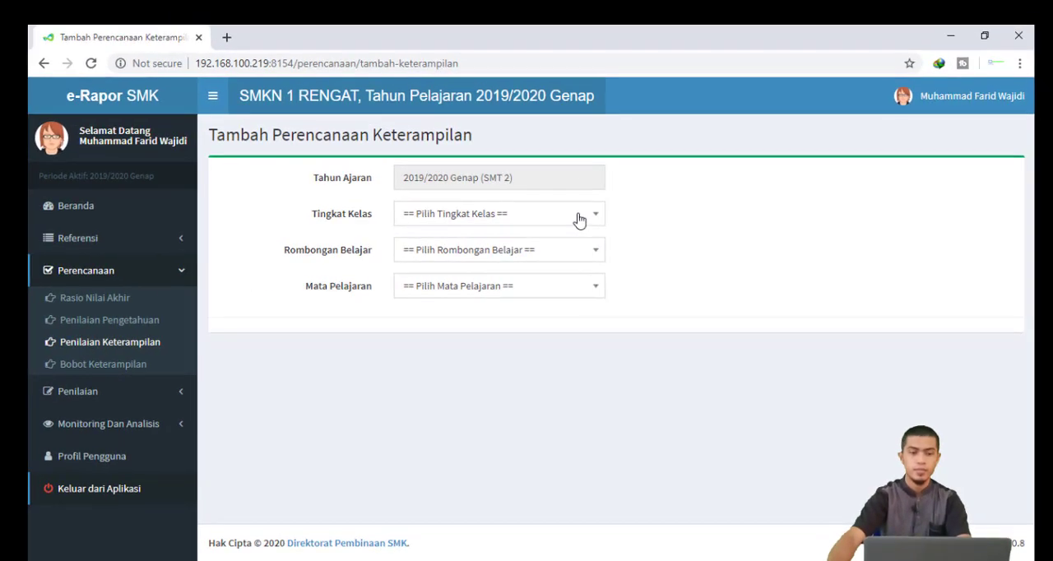
Select Kelas 11, XI TKJ 1, Administrasi Sistem Jaringan, and the Kinerja assessment technique for the new skill plan
left_click(535, 203)
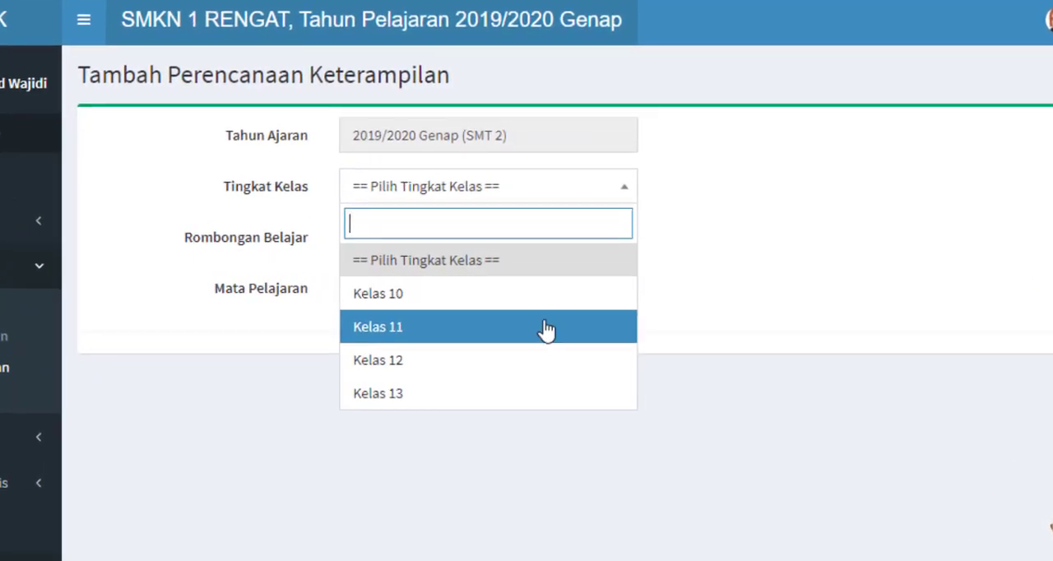
left_click(544, 323)
left_click(521, 242)
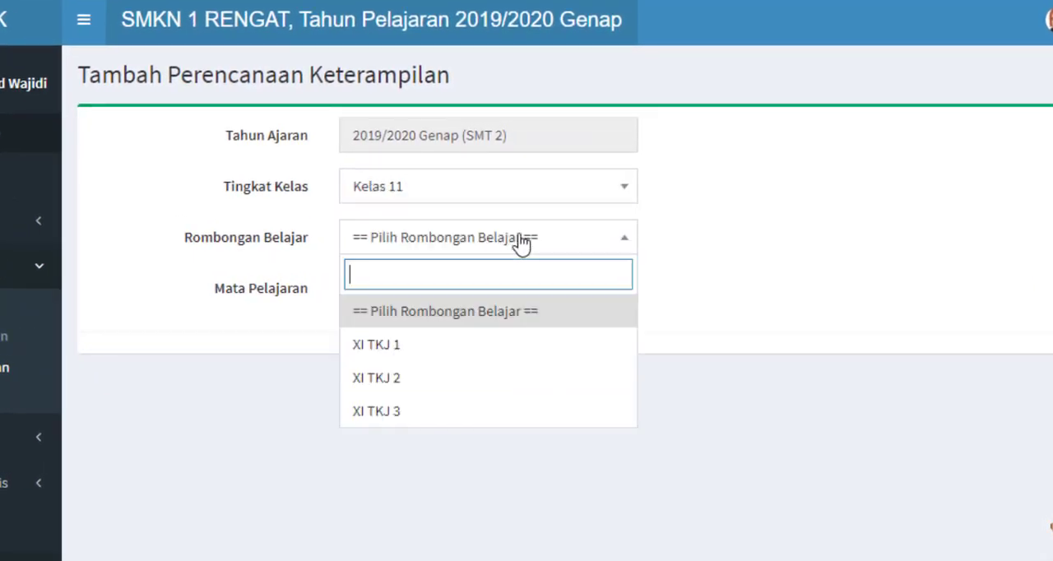
left_click(475, 349)
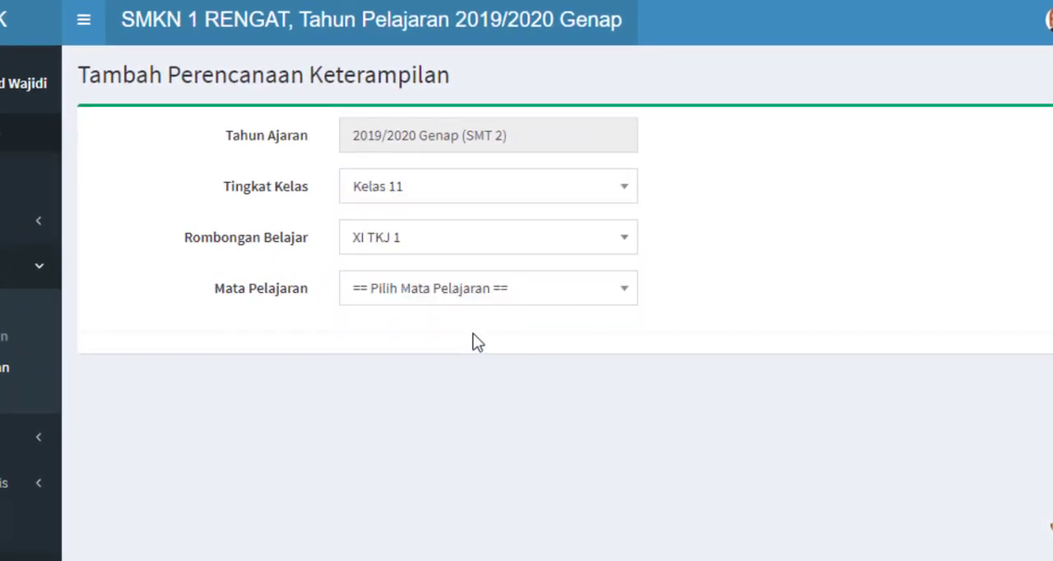
left_click(489, 296)
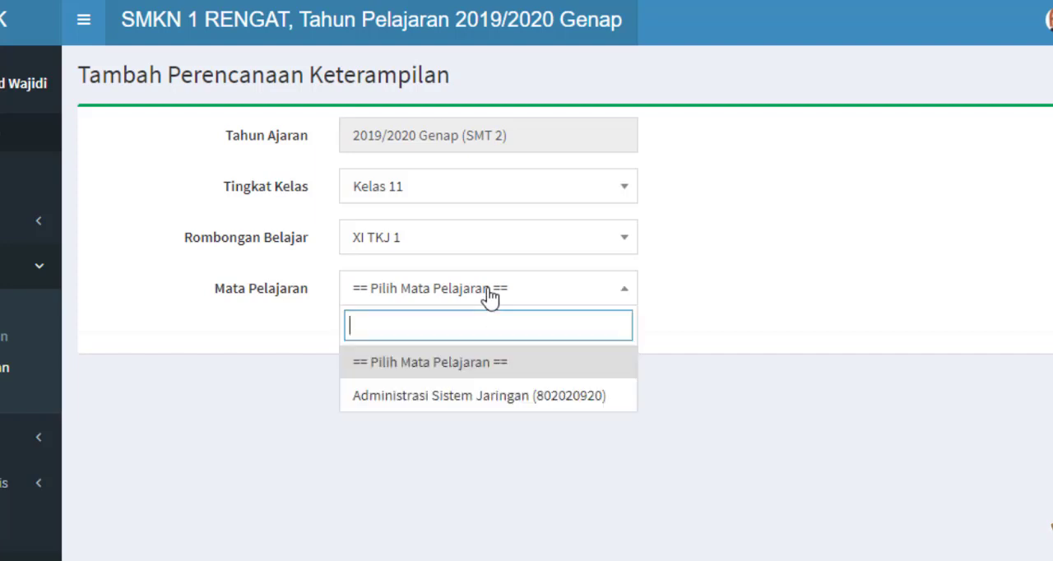
left_click(515, 398)
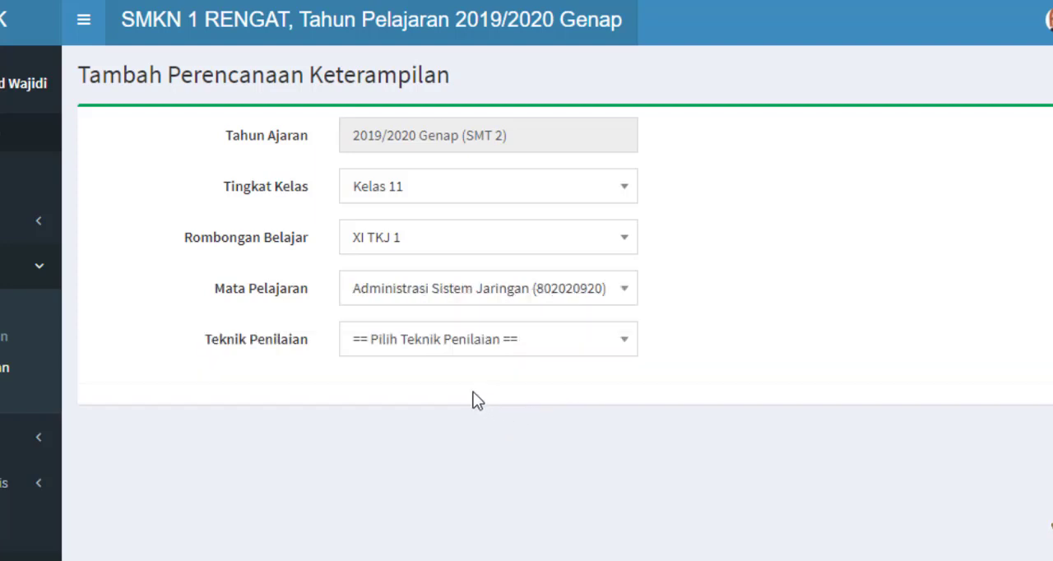
left_click(436, 340)
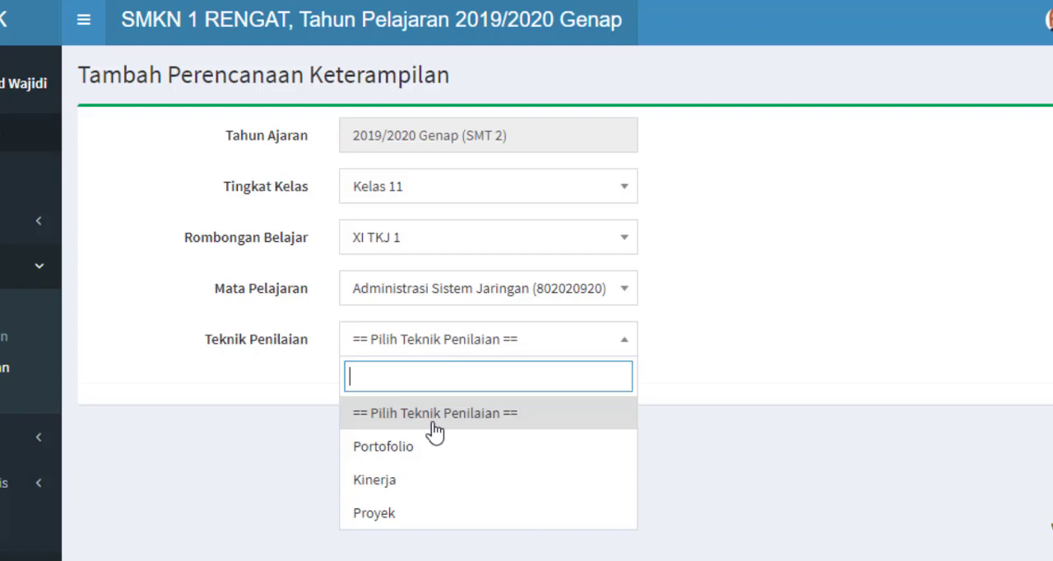
left_click(436, 484)
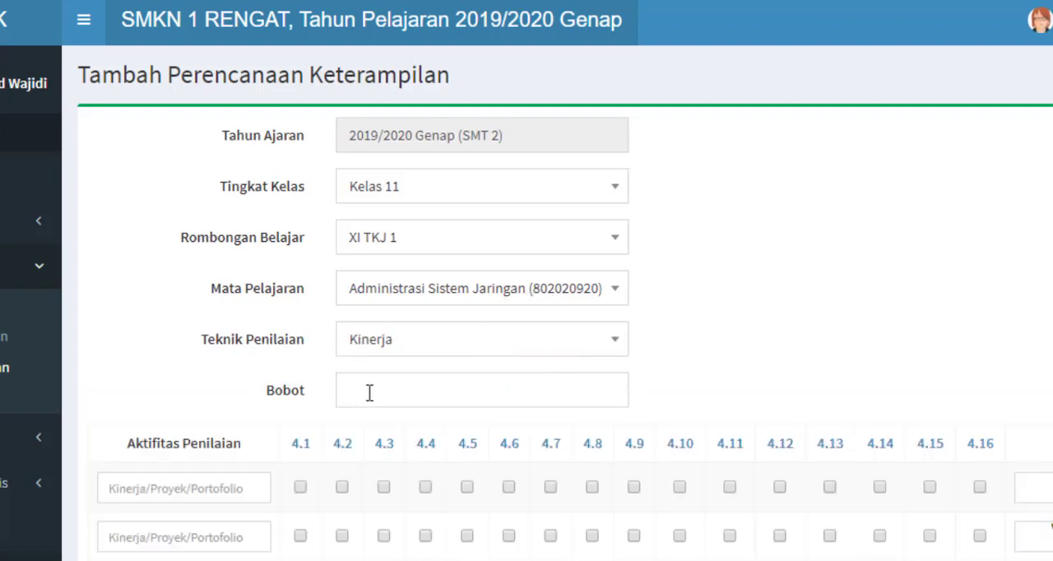
Set the weight to 1 and name the first assessment activity KINERJA
left_click(369, 392)
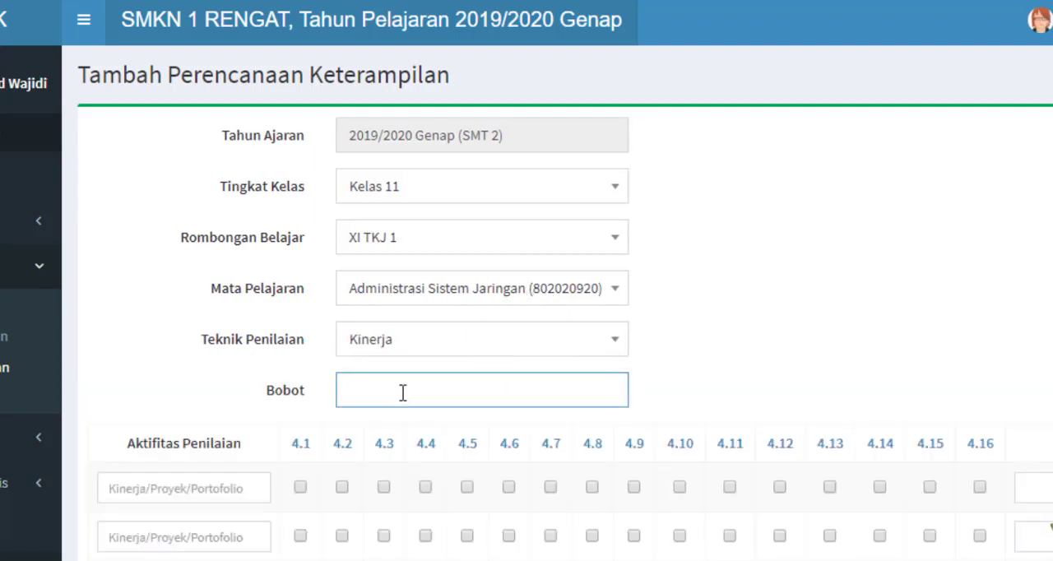
left_click(193, 491)
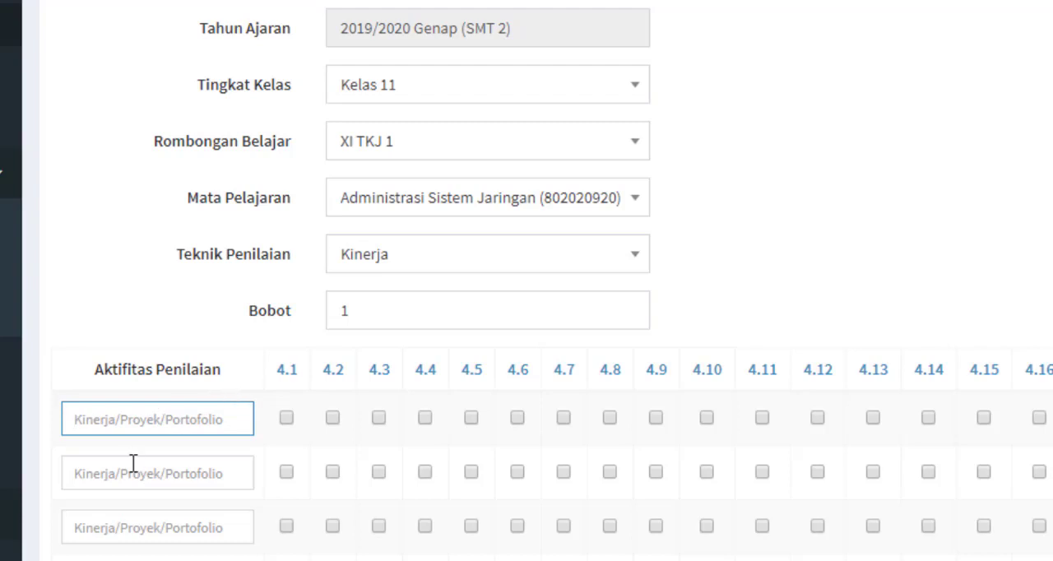
type("KINERJA")
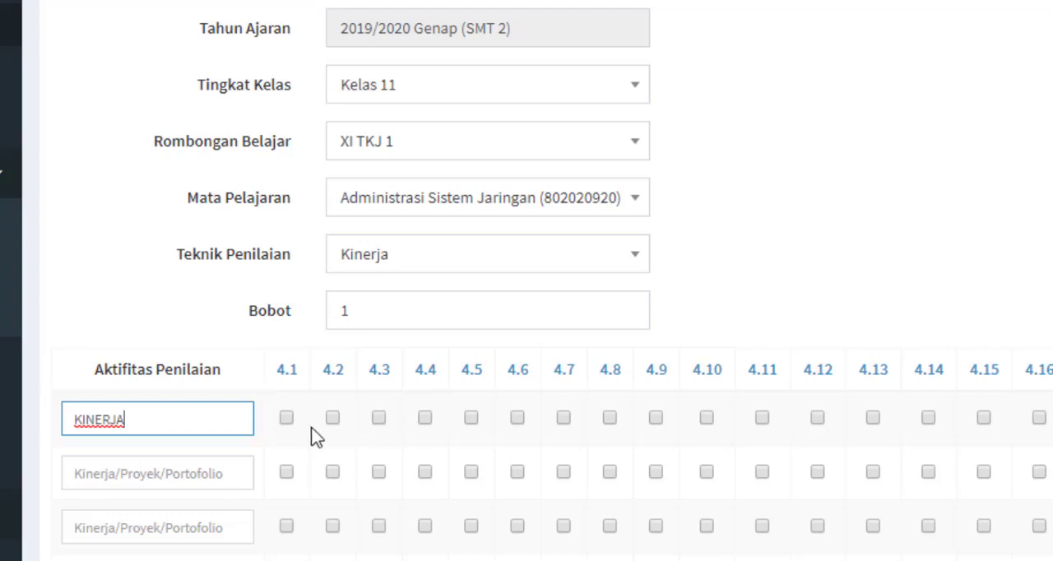
Tick KD 4.6 through 4.10 for the KINERJA activity and save the skill assessment plan
left_click(515, 419)
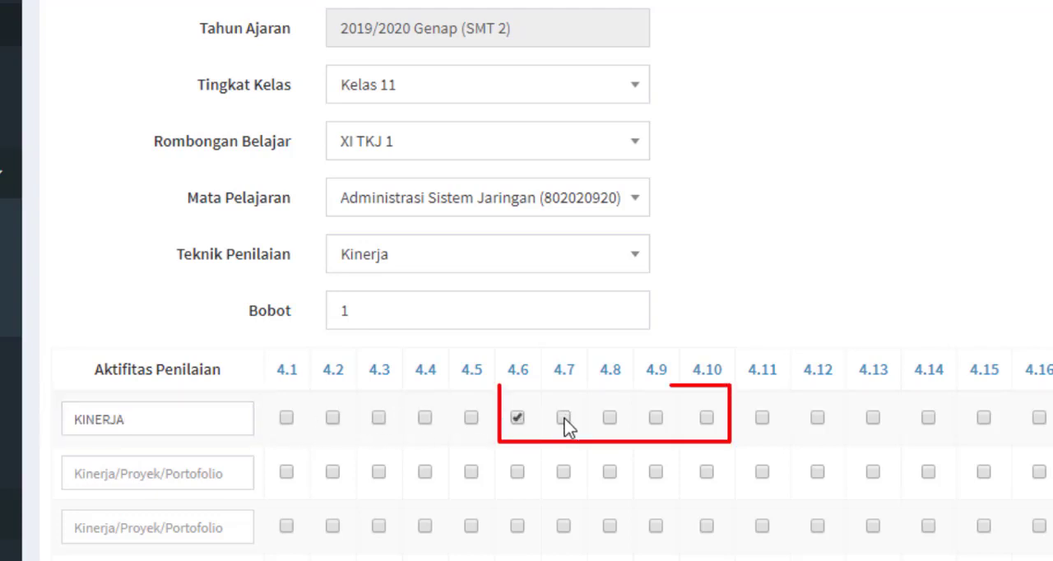
left_click(563, 418)
left_click(610, 418)
left_click(656, 418)
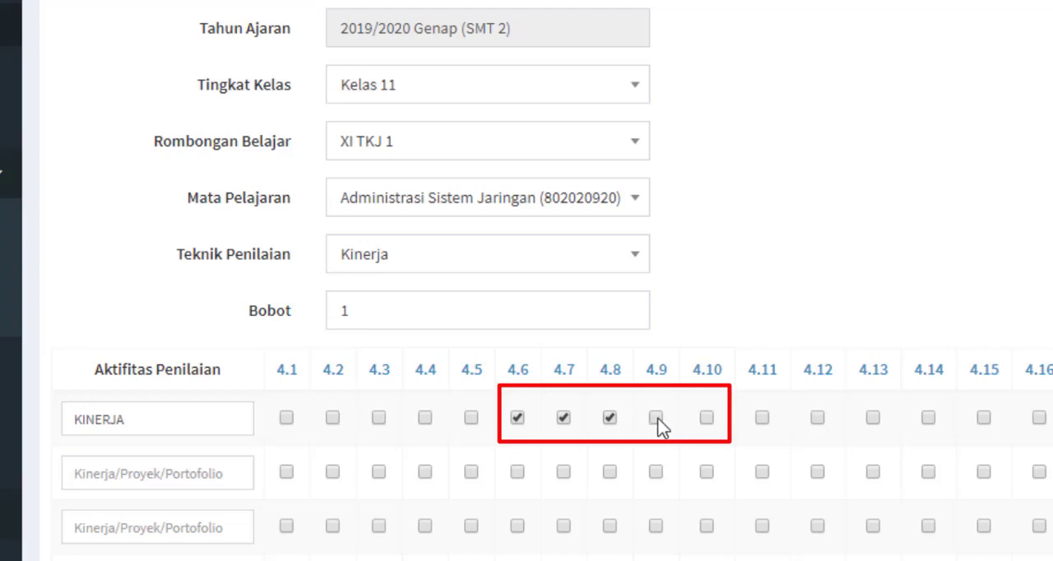
left_click(707, 418)
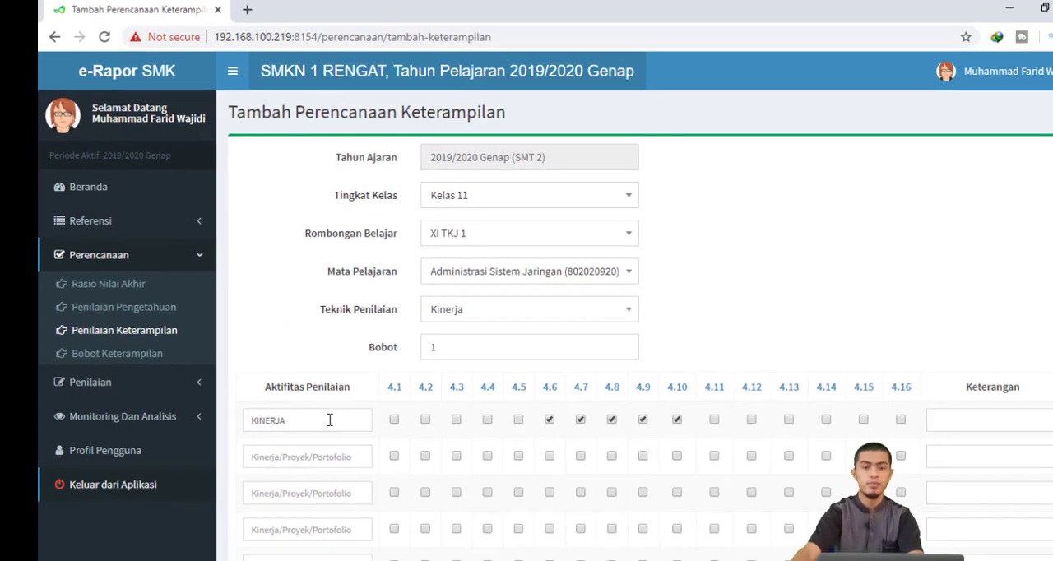
left_click(189, 418)
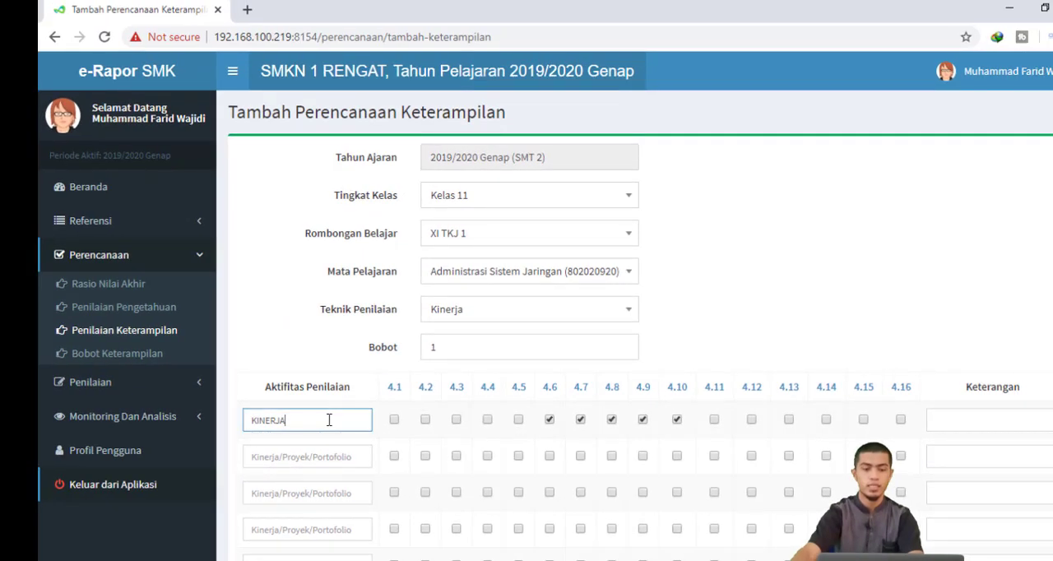
scroll(594, 368, "down", 2)
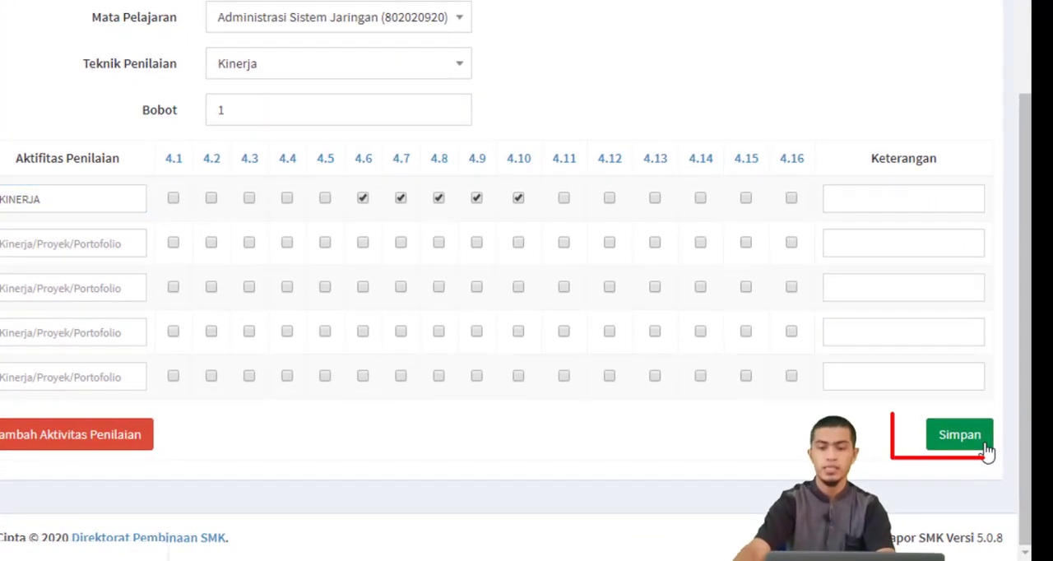
left_click(987, 450)
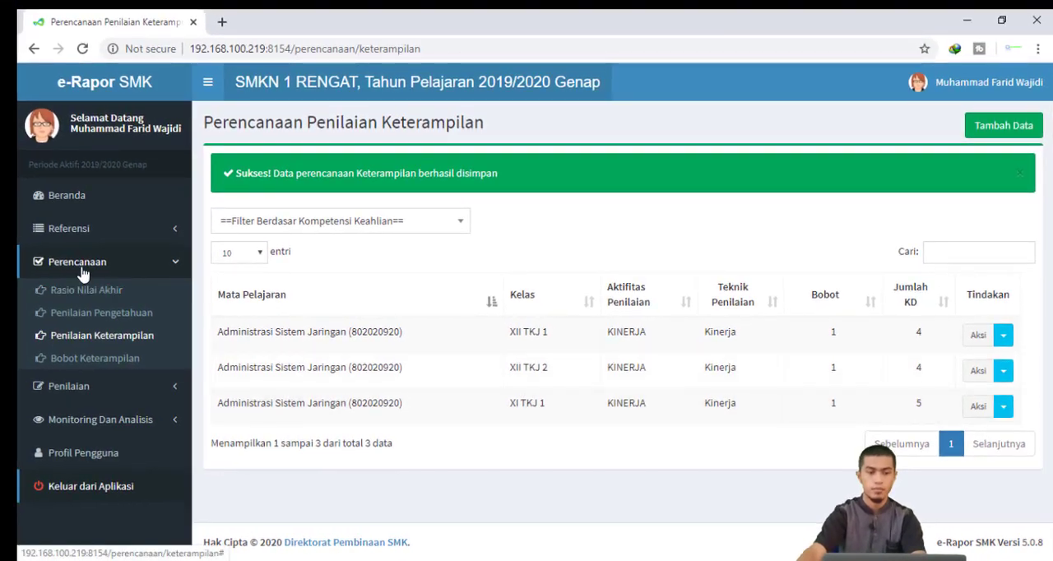
Open the Penilaian Pengetahuan page and select Kelas 11, XI TKJ 1, Administrasi Sistem Jaringan, and the UH plan
left_click(81, 269)
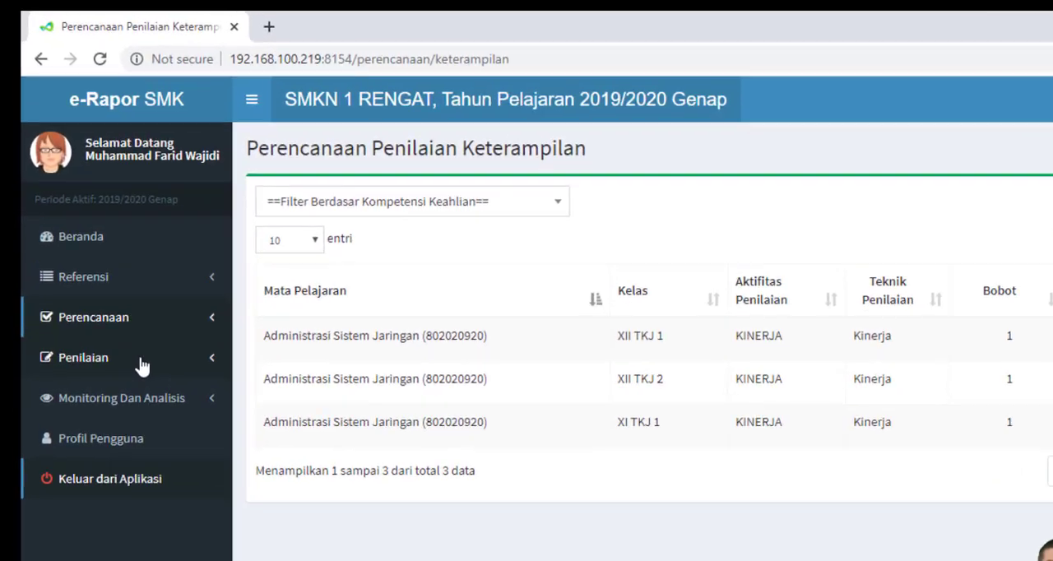
left_click(120, 298)
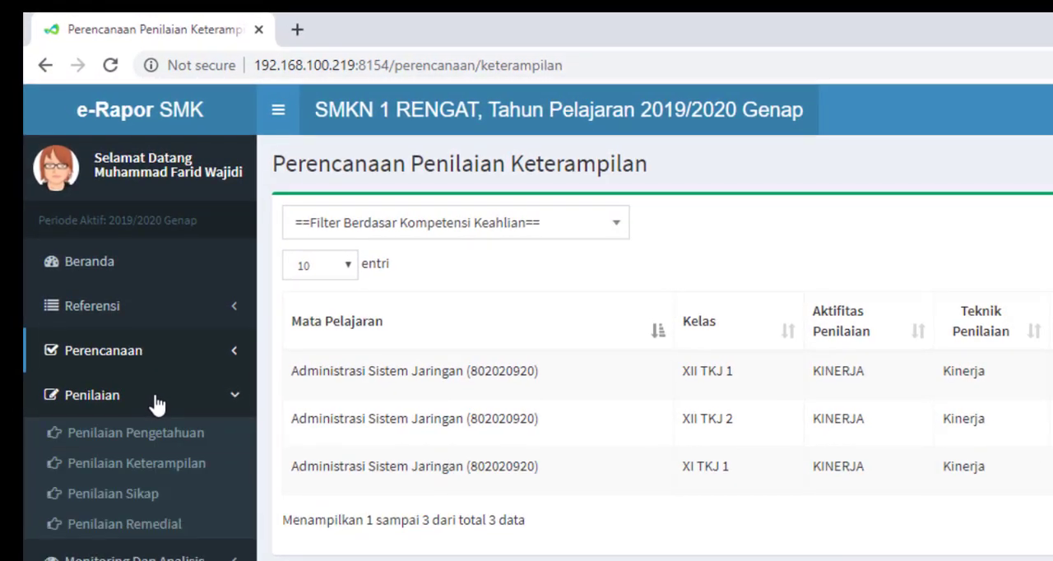
left_click(198, 445)
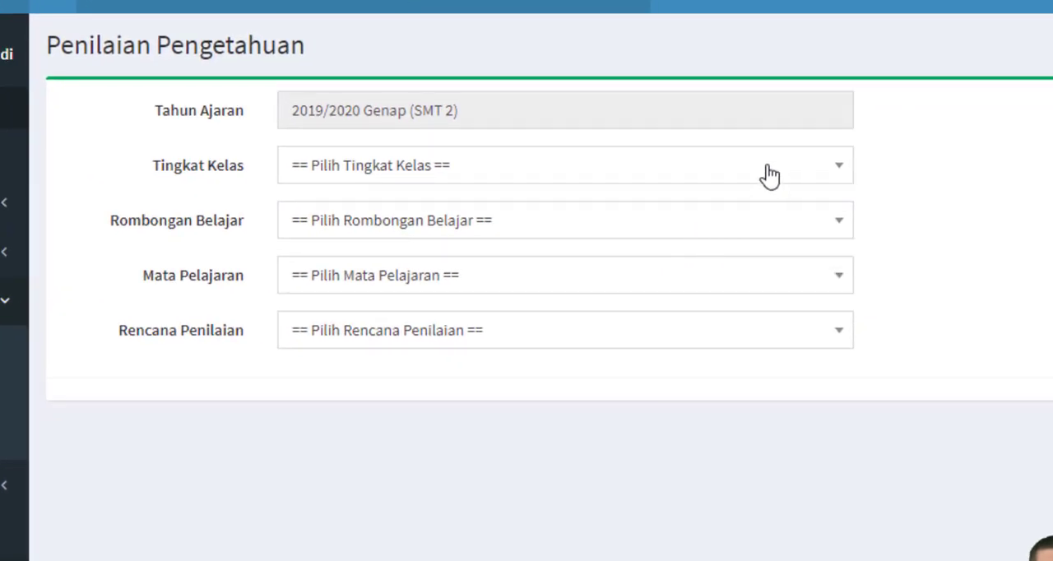
left_click(768, 175)
left_click(682, 315)
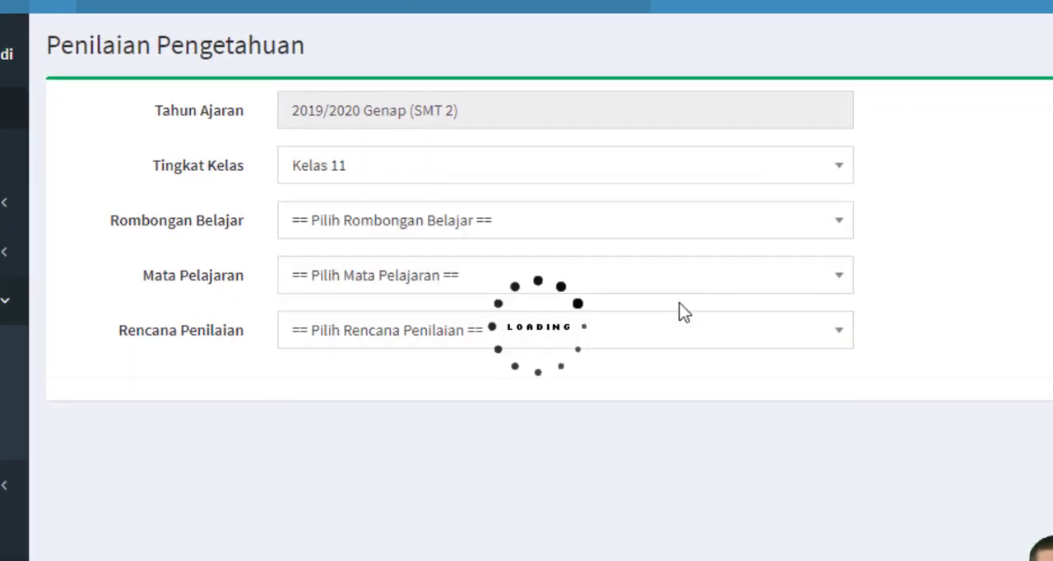
left_click(535, 223)
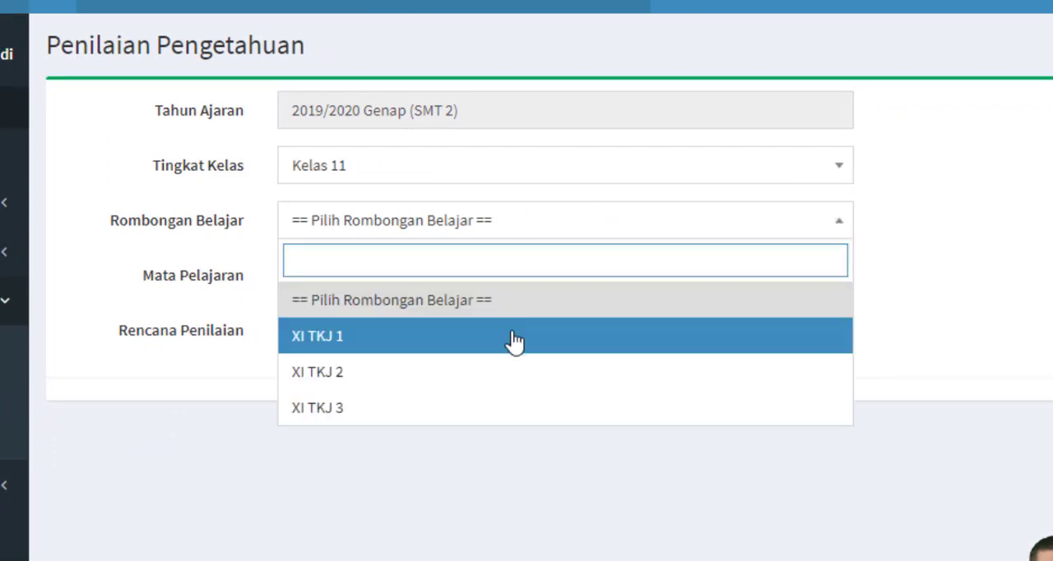
left_click(513, 341)
left_click(471, 279)
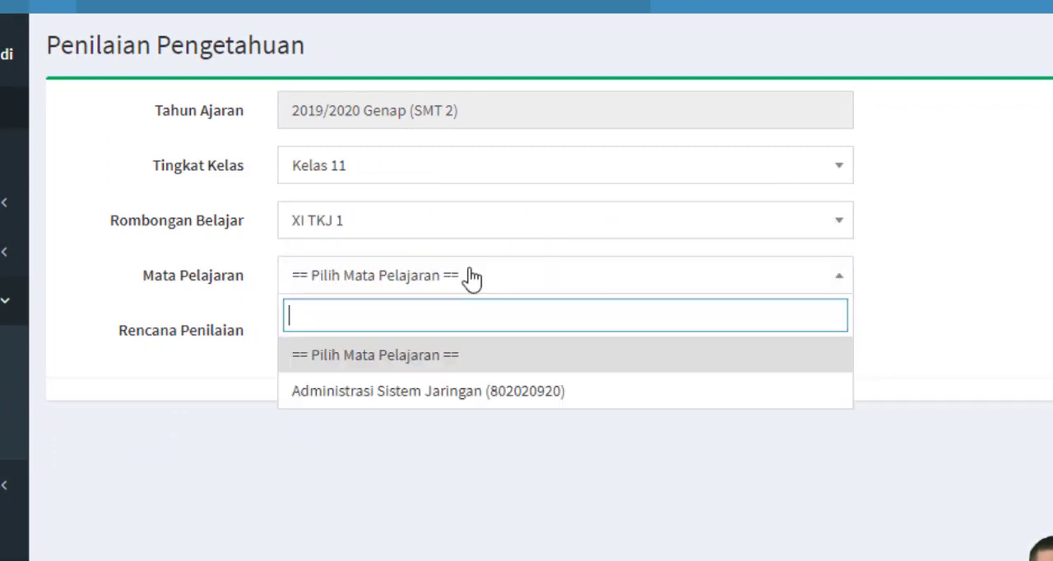
left_click(449, 395)
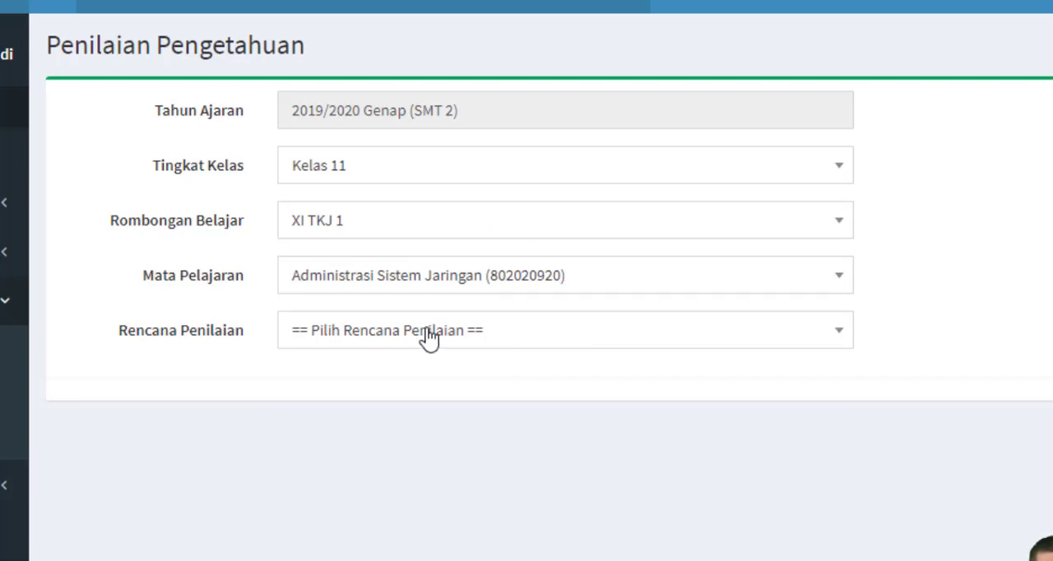
left_click(430, 338)
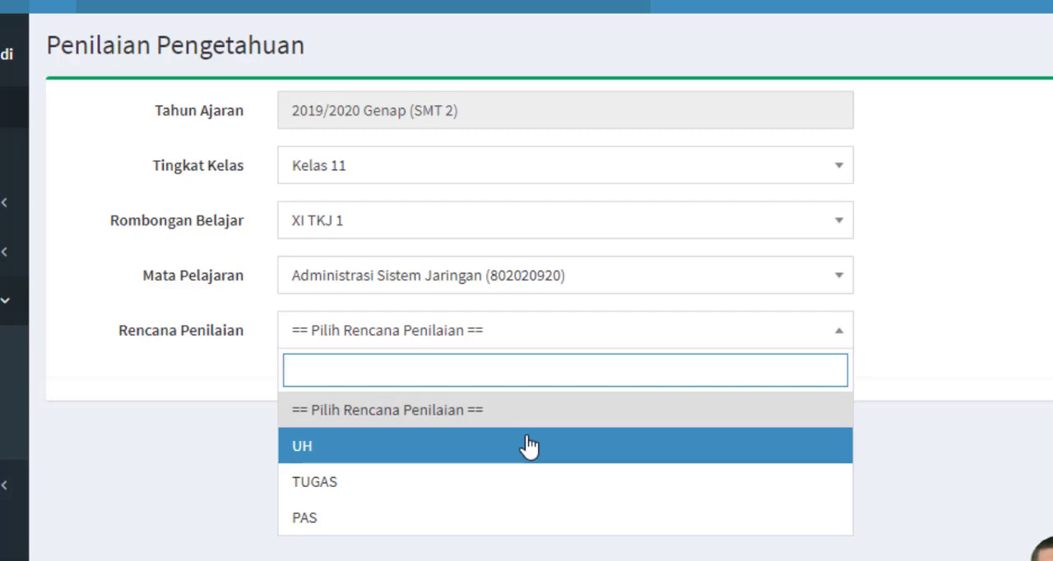
left_click(527, 446)
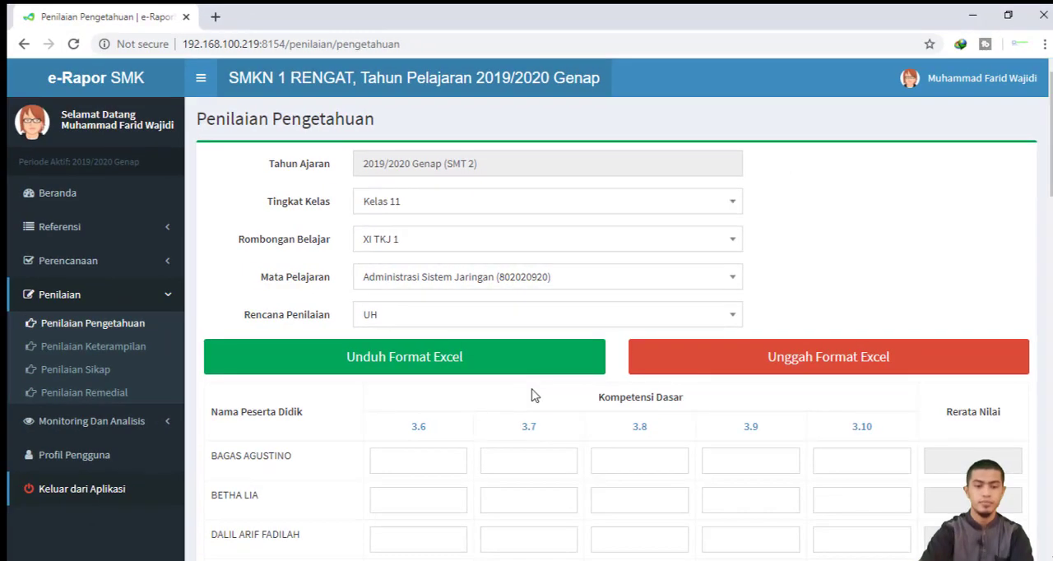
Examine the student score entry cells for KD 3.6 to 3.10 in the UH plan
scroll(978, 408, "down", 1)
scroll(978, 408, "down", 1)
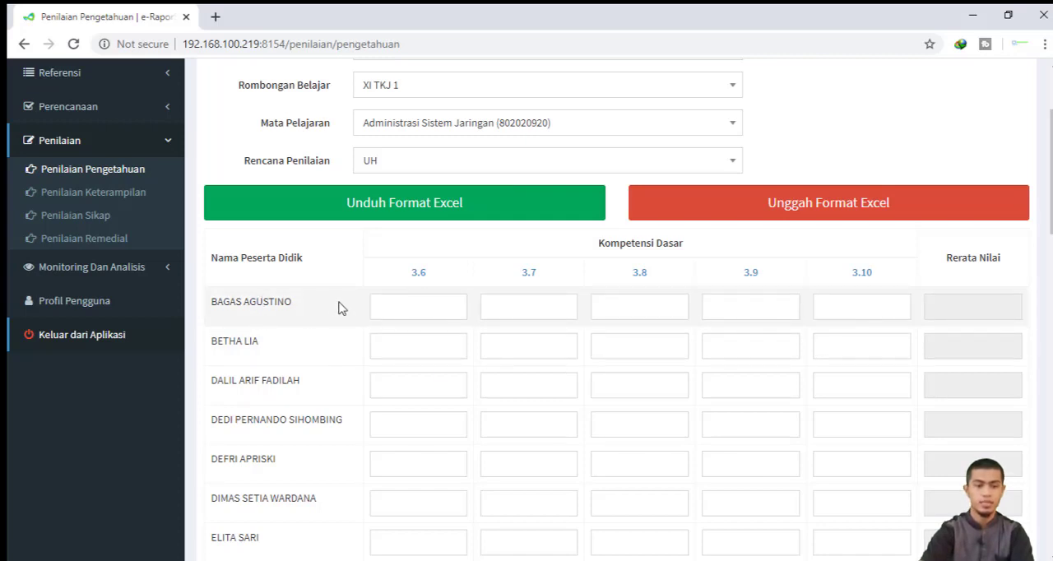
left_click(403, 310)
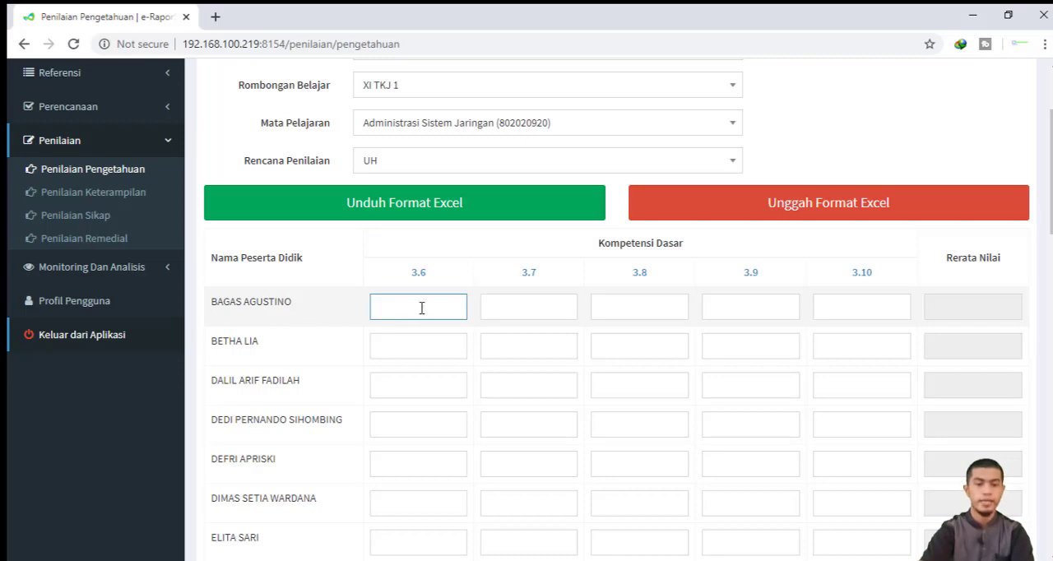
left_click(558, 306)
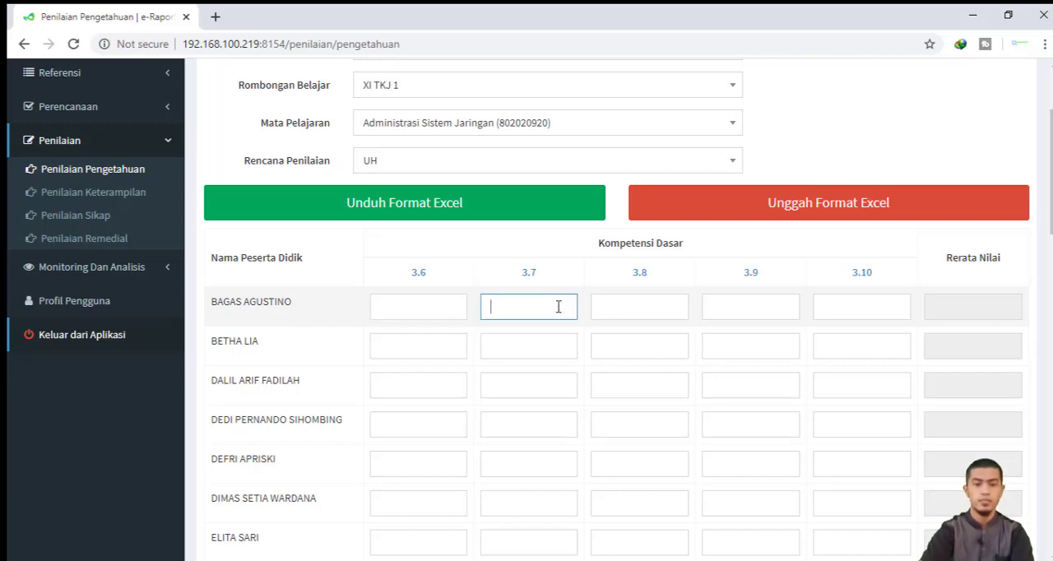
left_click(639, 303)
left_click(782, 302)
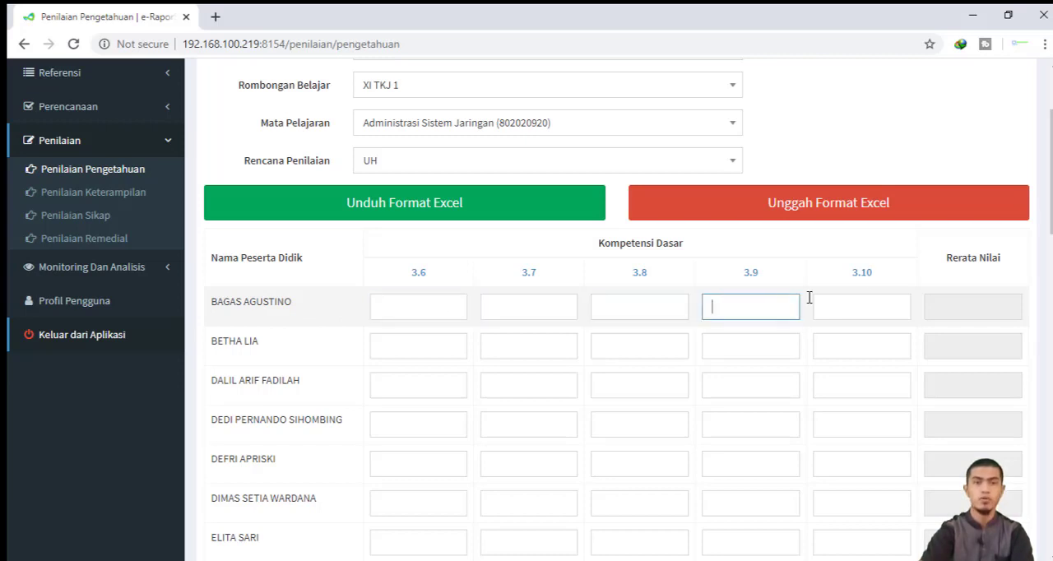
left_click(397, 305)
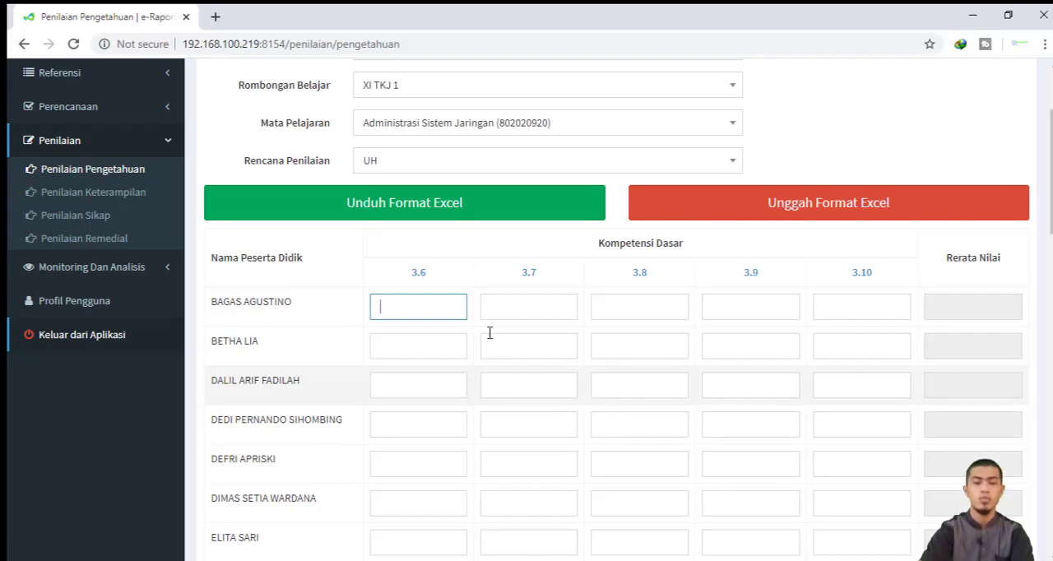
left_click(523, 304)
left_click(652, 307)
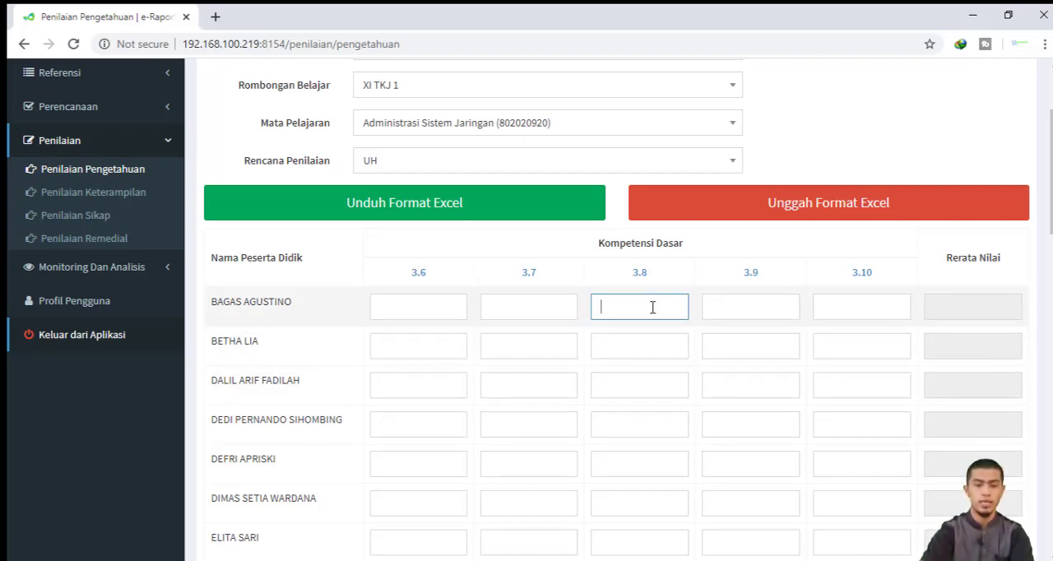
left_click(446, 309)
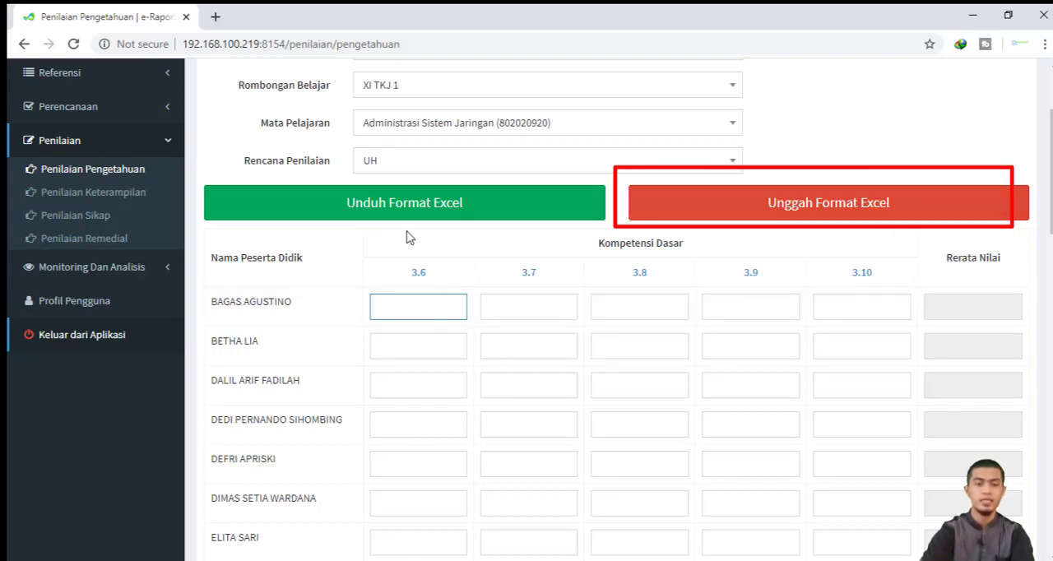
Review the available assessment plan options and scroll through the student list to the save button
left_click(422, 167)
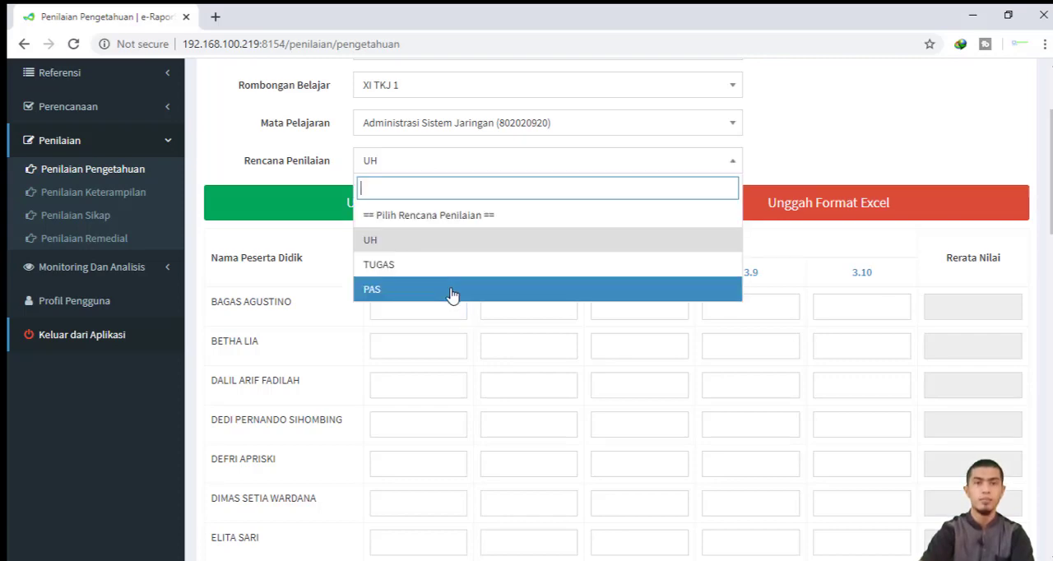
left_click(311, 230)
scroll(454, 267, "down", 6)
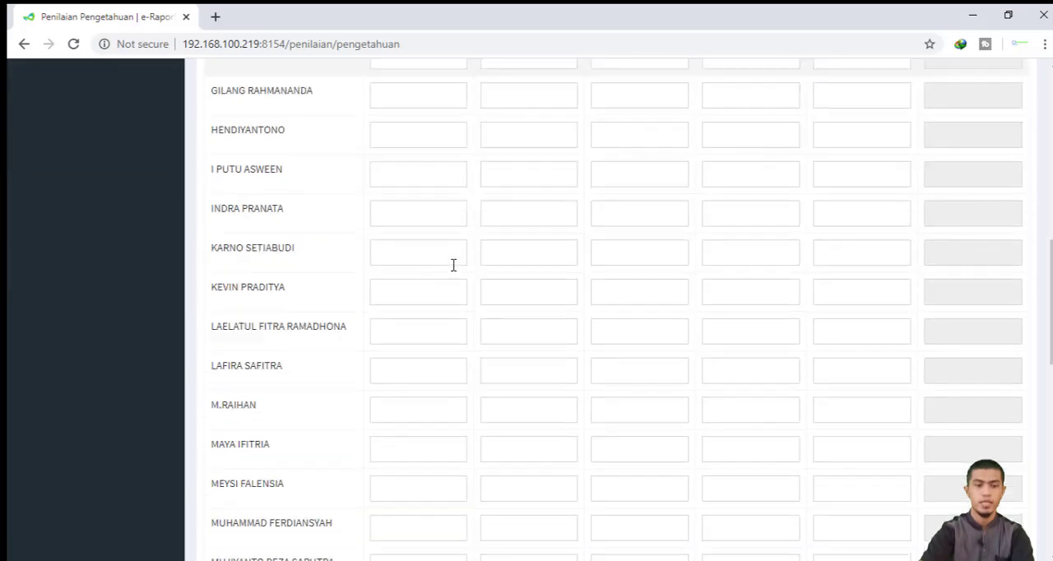
scroll(453, 265, "down", 10)
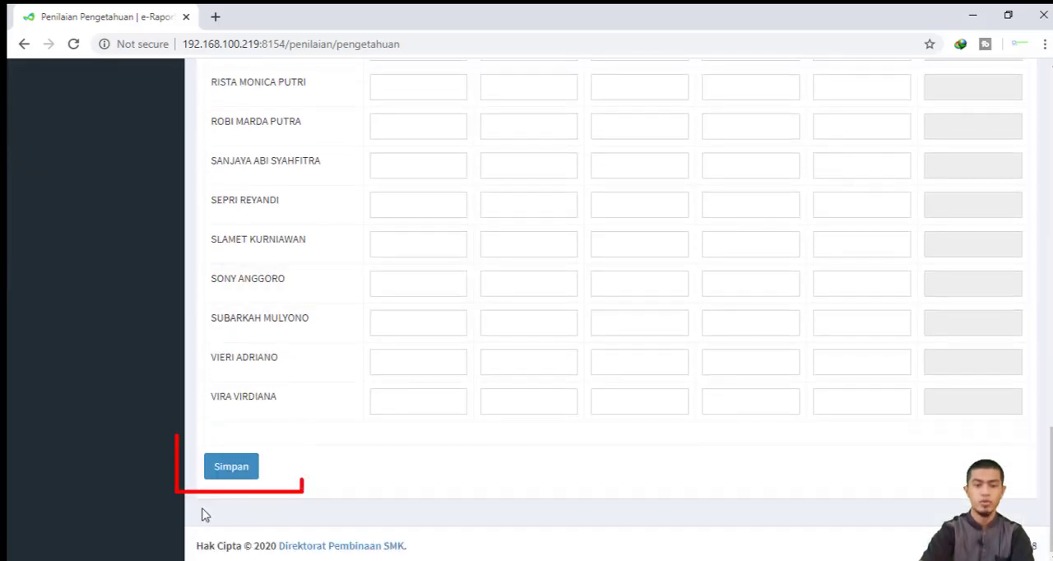
Save the knowledge score entries for the UH plan and close the confirmation
left_click(243, 470)
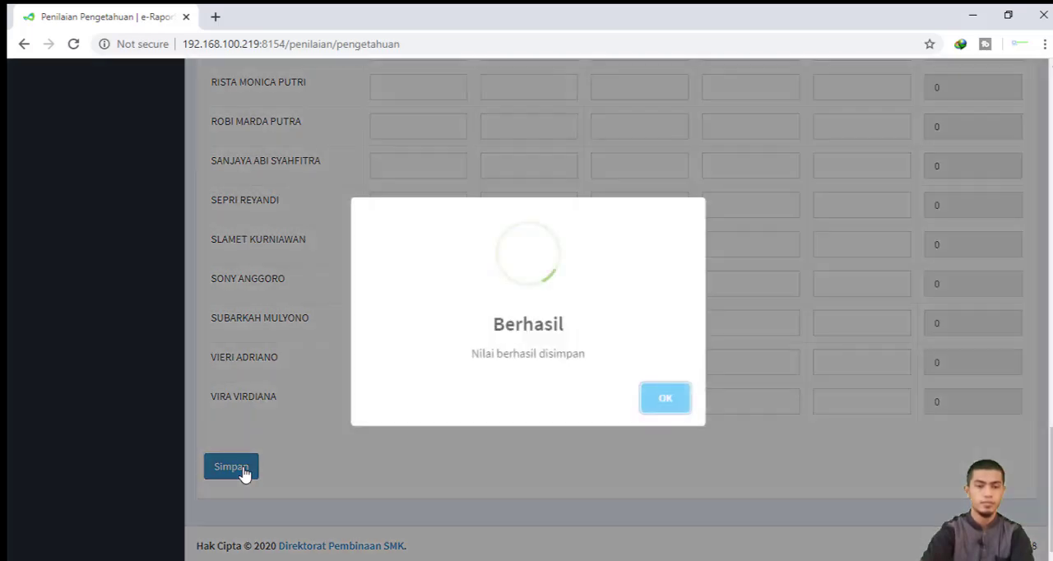
left_click(670, 402)
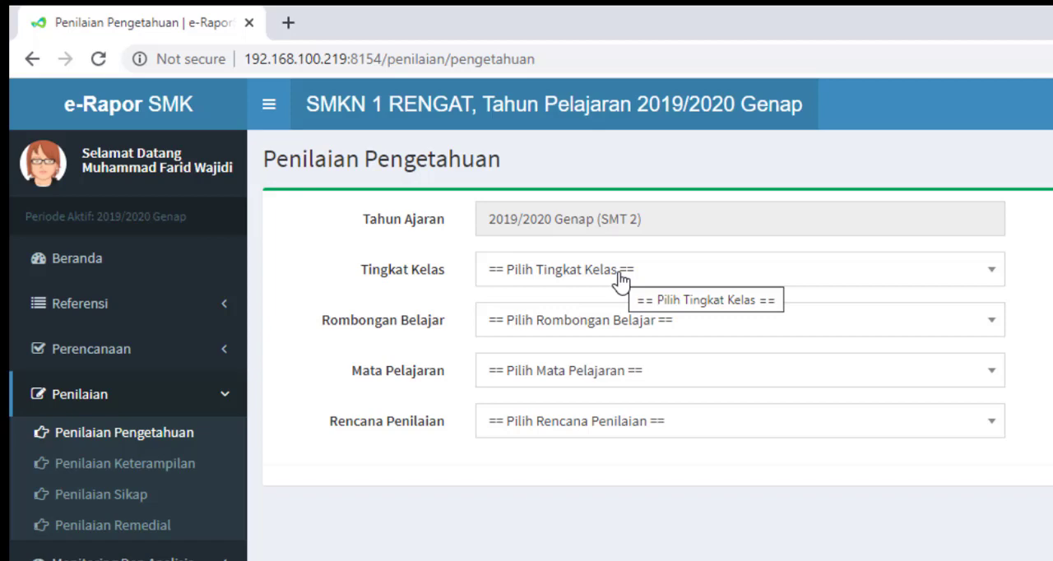
Open the Penilaian Keterampilan page and select Kelas 11, XI TKJ 1, Administrasi Sistem Jaringan, and the KINERJA plan
left_click(176, 467)
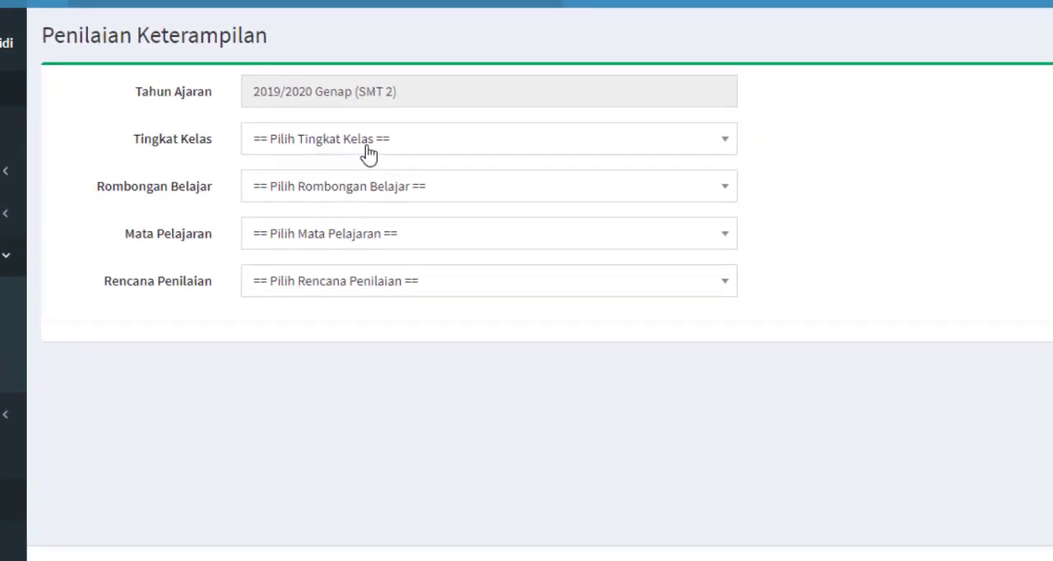
left_click(505, 220)
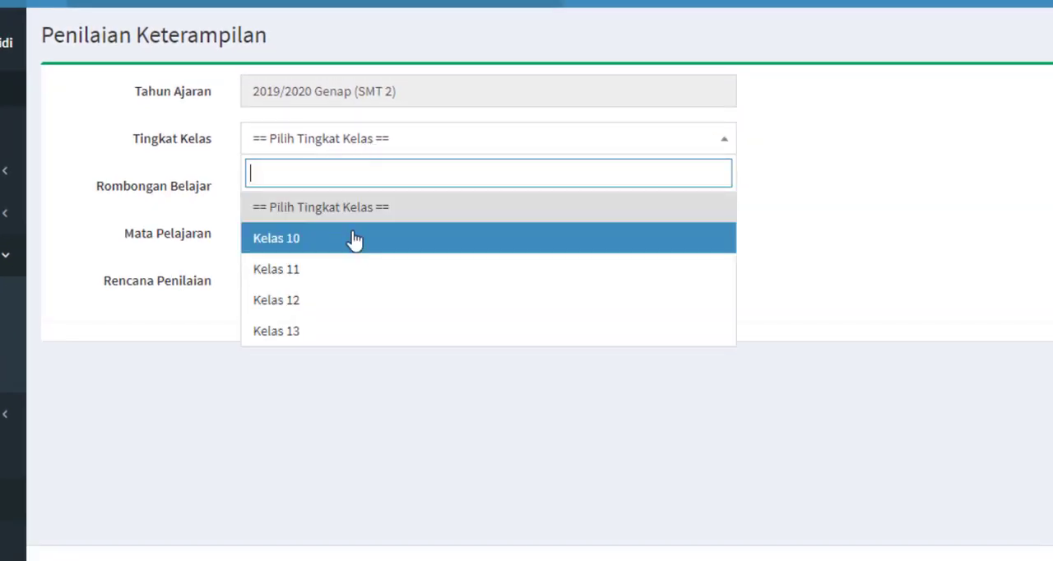
left_click(359, 269)
left_click(353, 188)
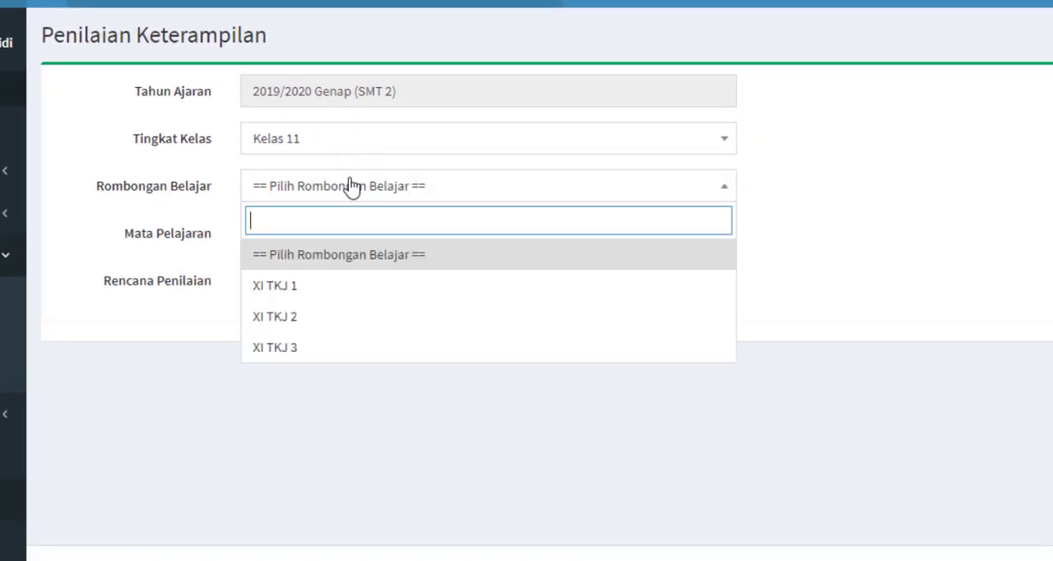
left_click(351, 294)
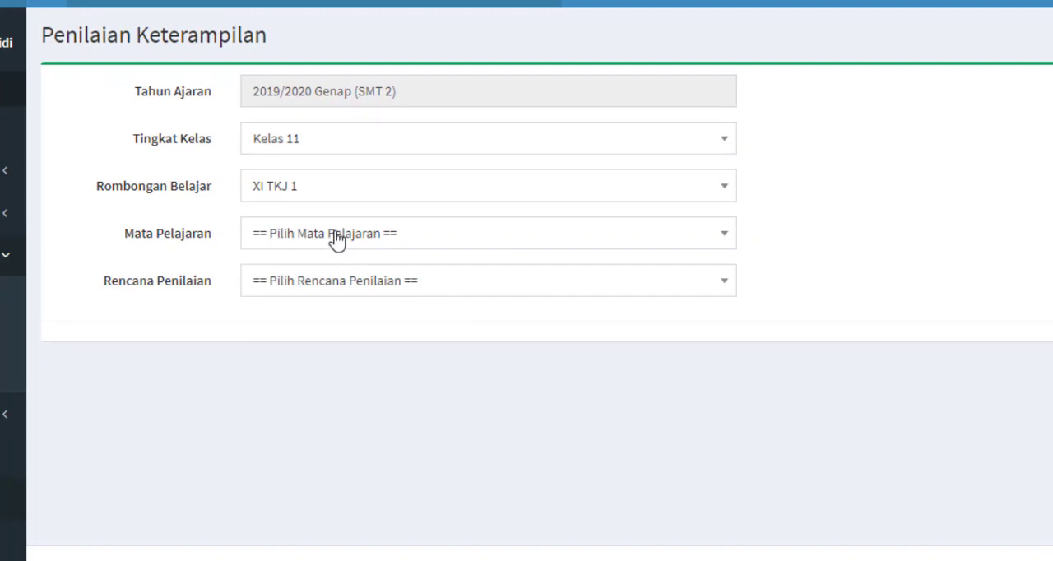
left_click(334, 237)
left_click(337, 339)
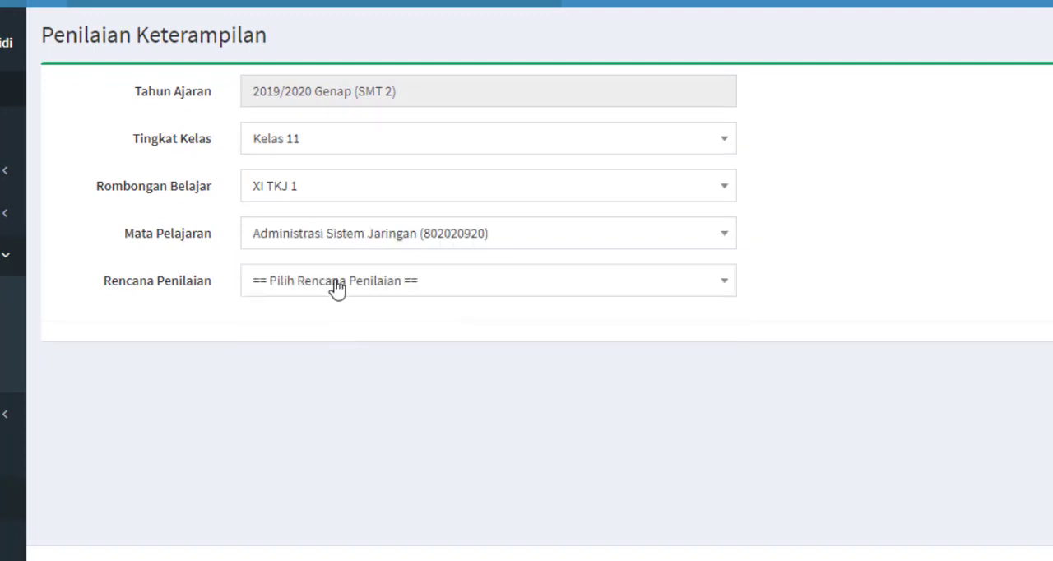
left_click(336, 285)
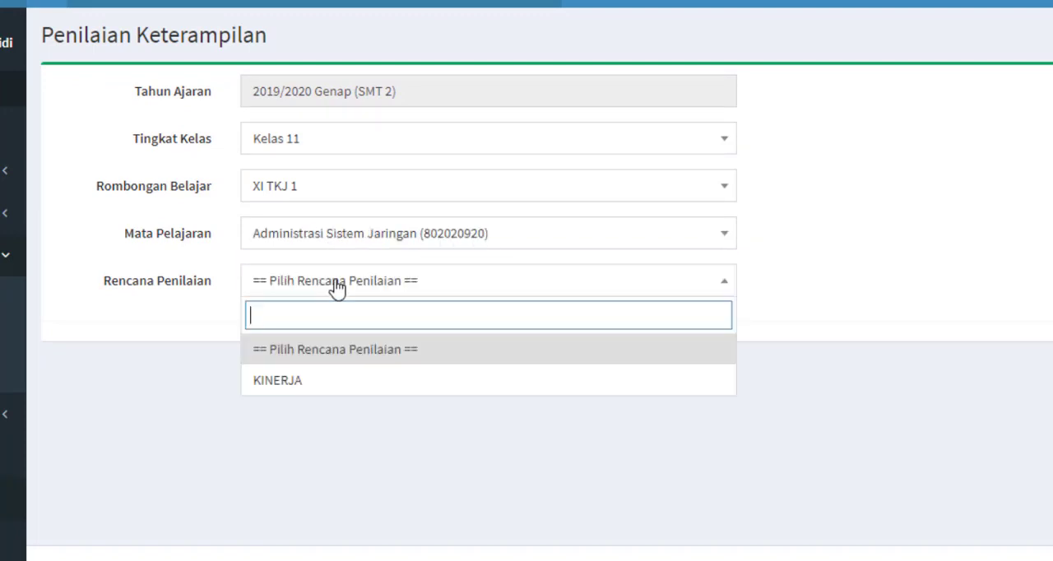
left_click(349, 384)
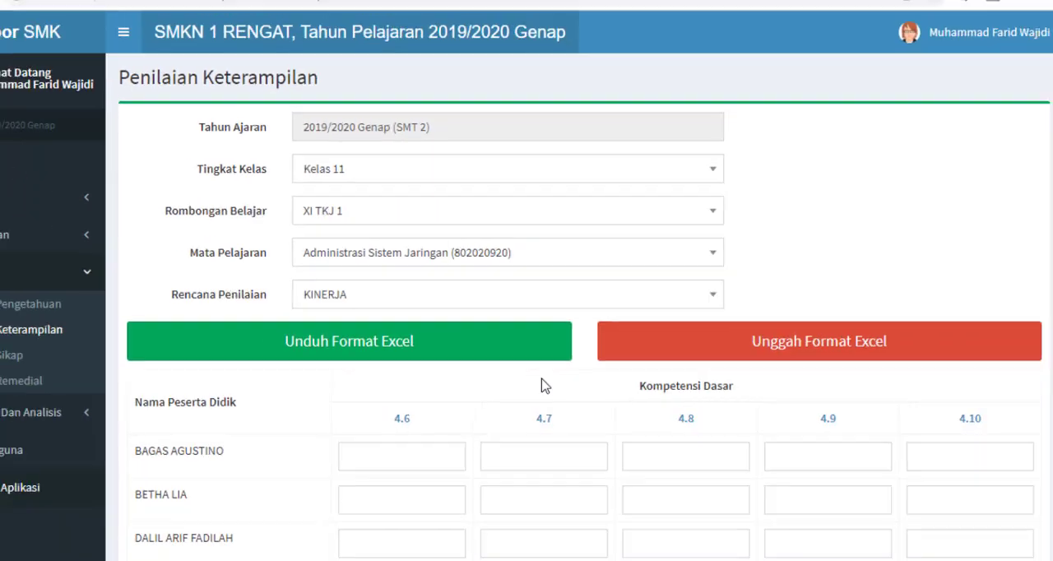
Save the skill score grid for KD 4.6 to 4.10 in the KINERJA plan and close the confirmation
scroll(571, 402, "down", 3)
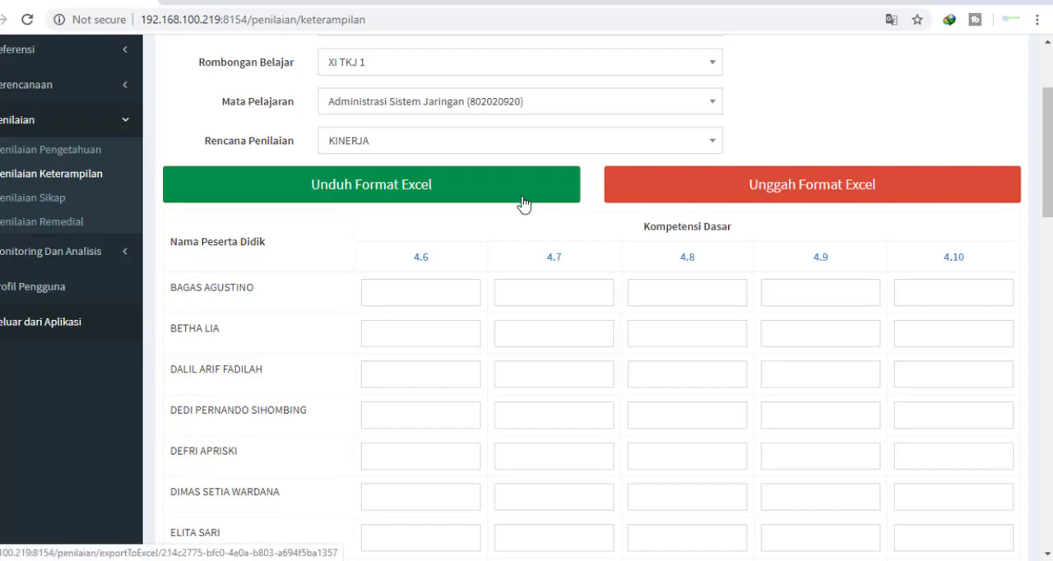
left_click(435, 295)
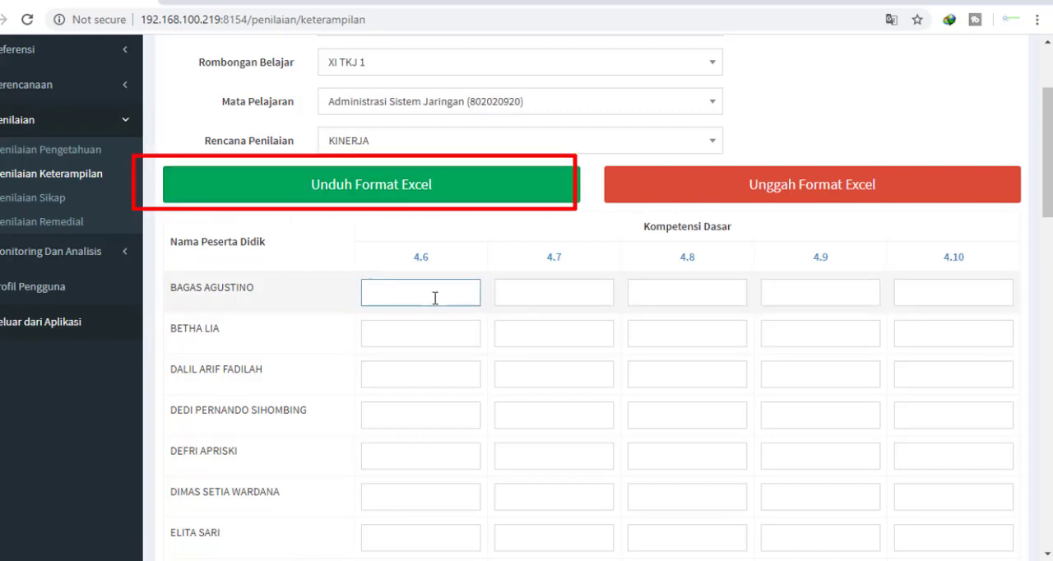
left_click(542, 291)
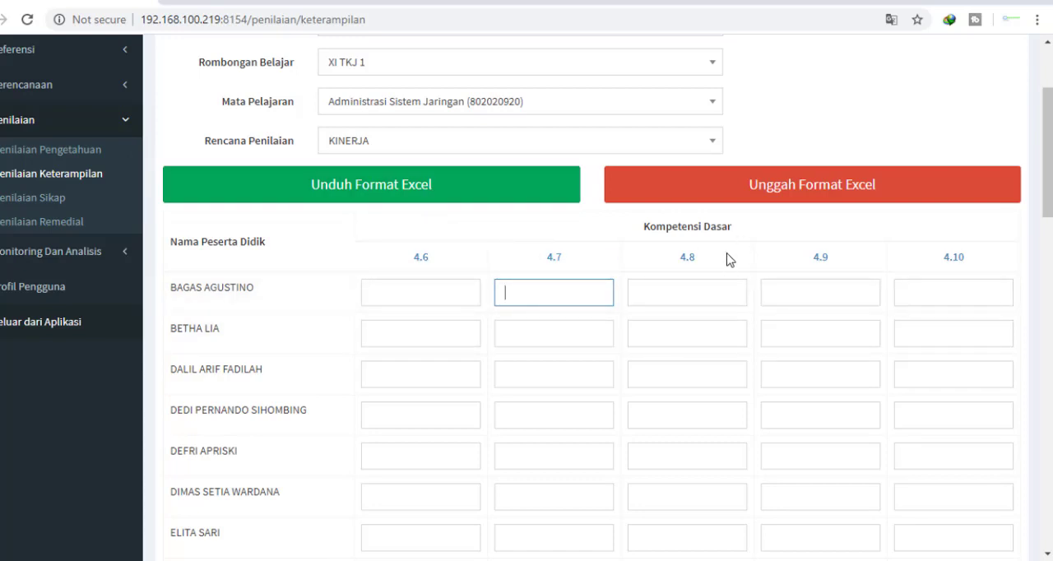
left_click(449, 298)
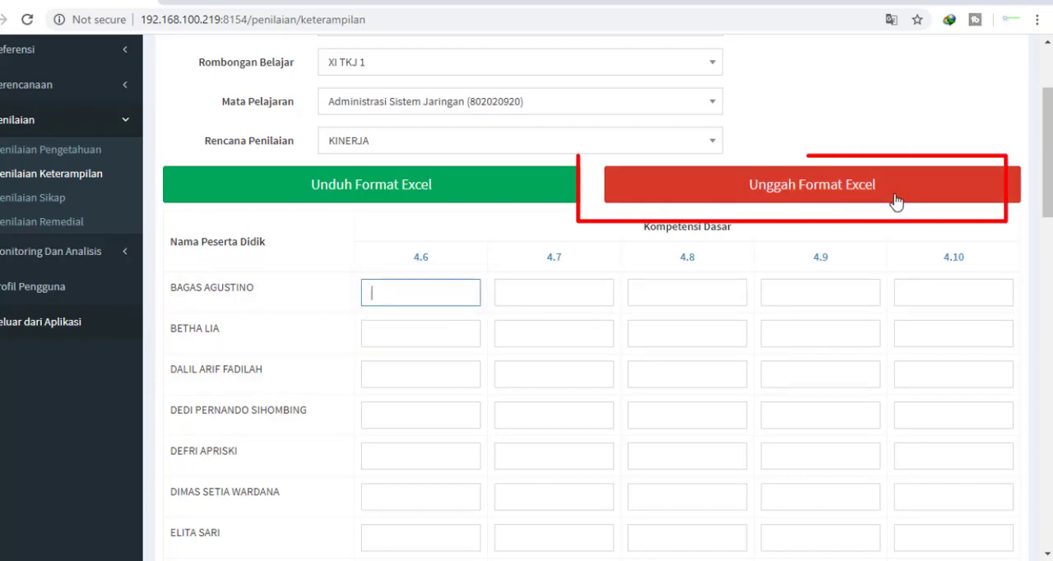
scroll(844, 292, "down", 10)
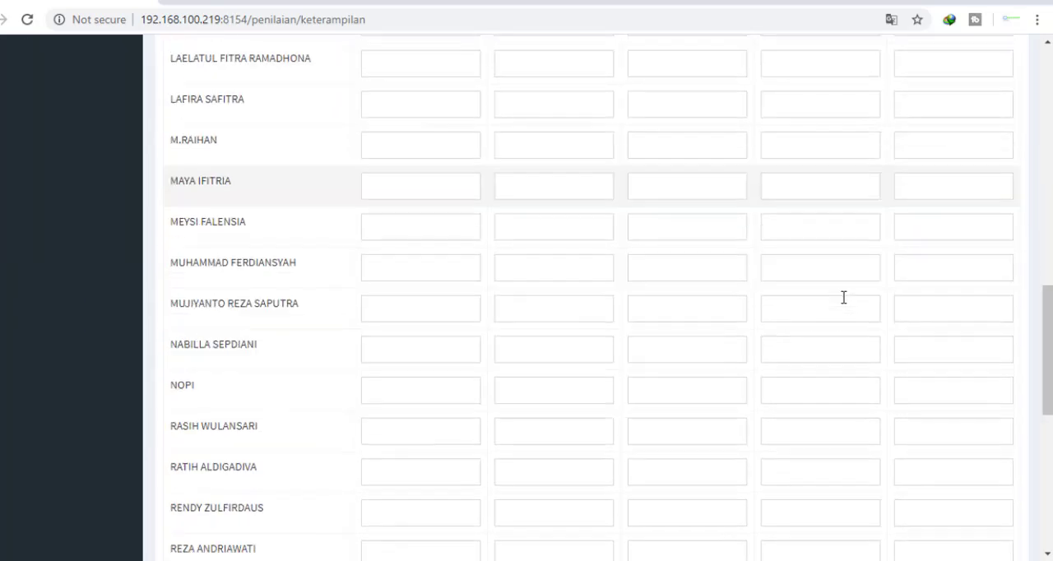
scroll(515, 430, "down", 6)
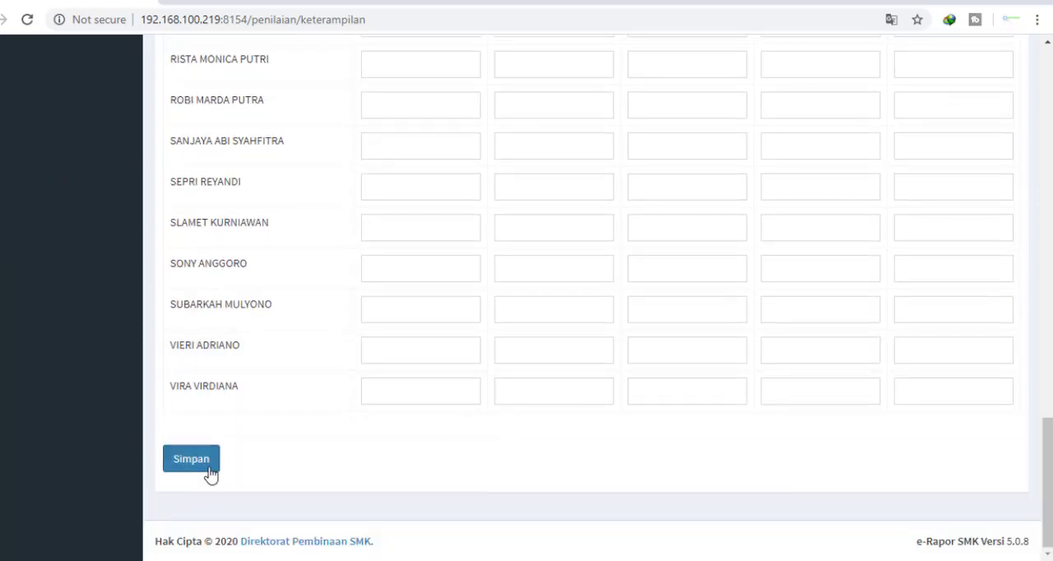
left_click(210, 470)
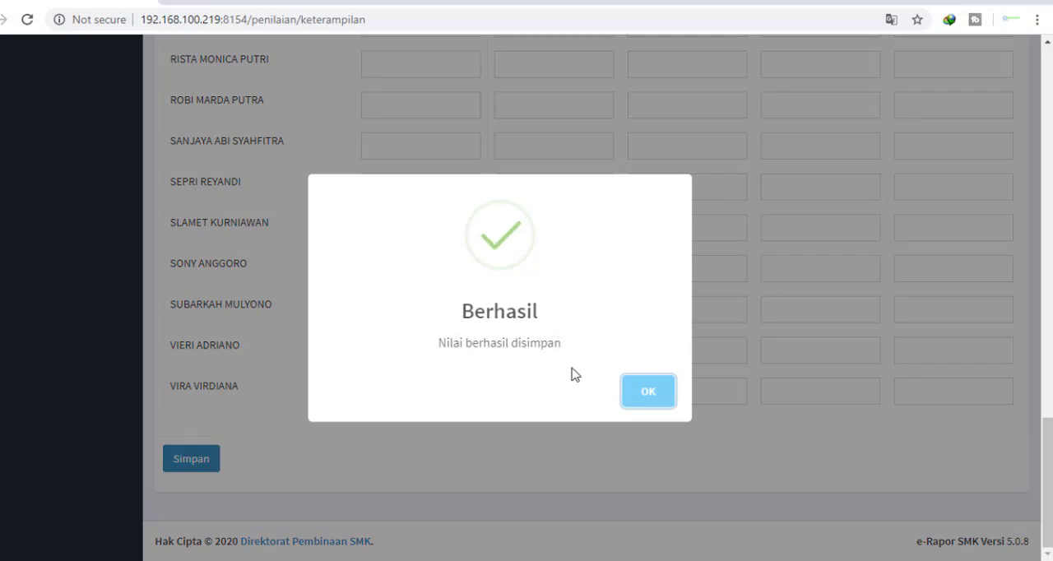
left_click(663, 397)
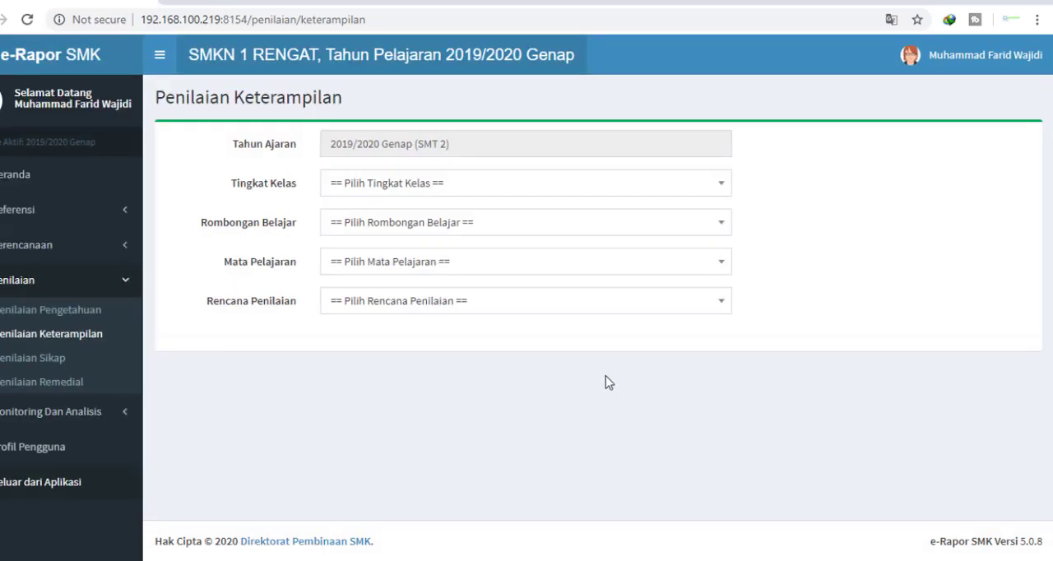
Open the Rekap Nilai page for Kelas 12, XII TKJ 1, Administrasi Sistem Jaringan and review the score recap
left_click(76, 276)
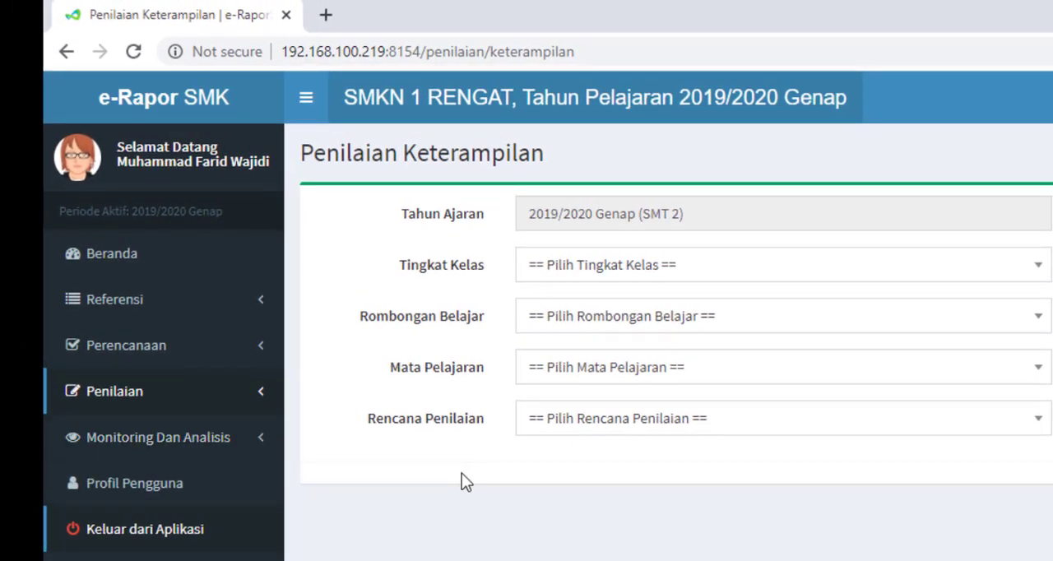
left_click(227, 448)
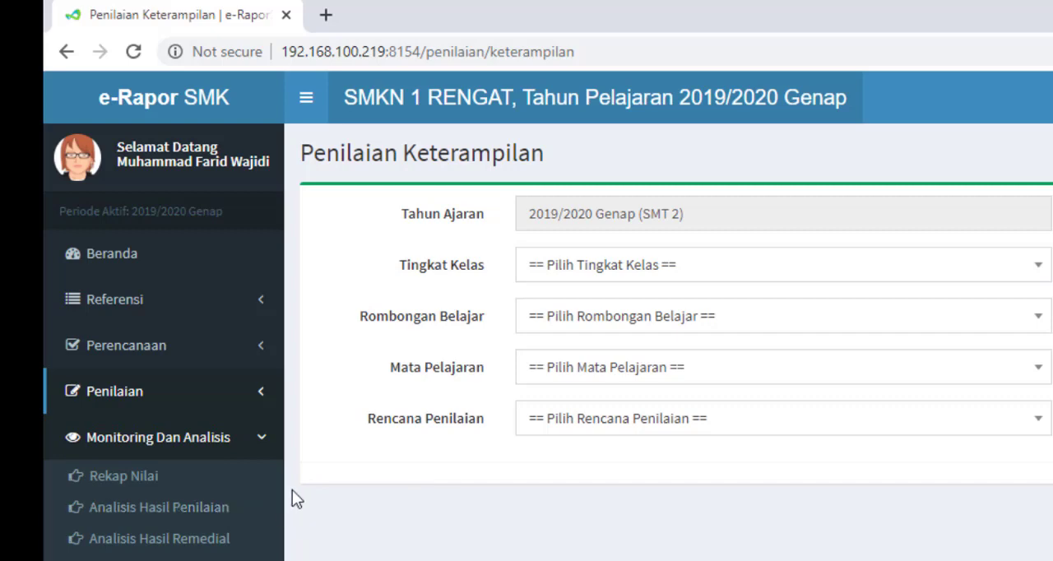
left_click(146, 486)
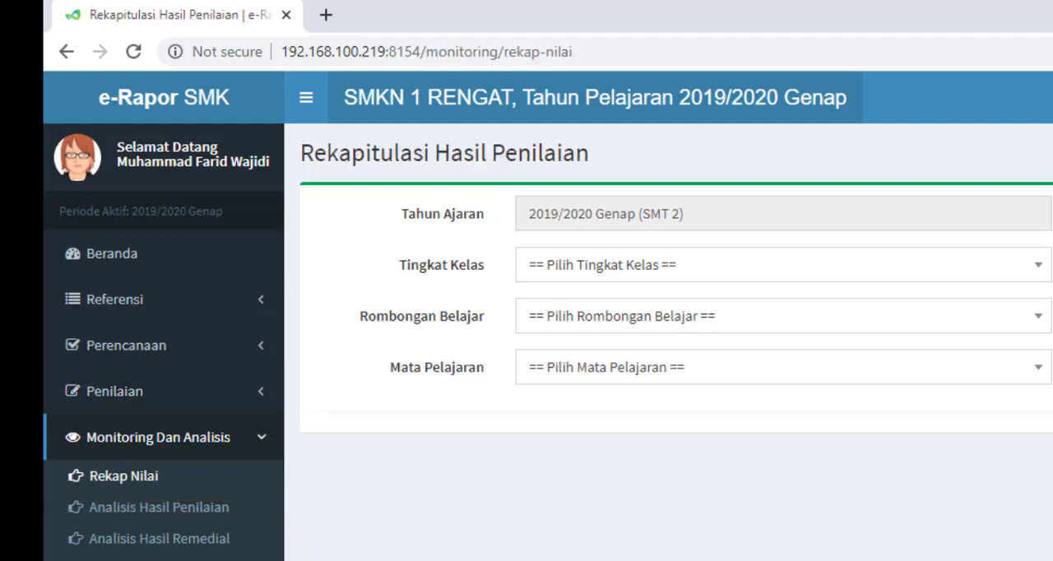
left_click(666, 259)
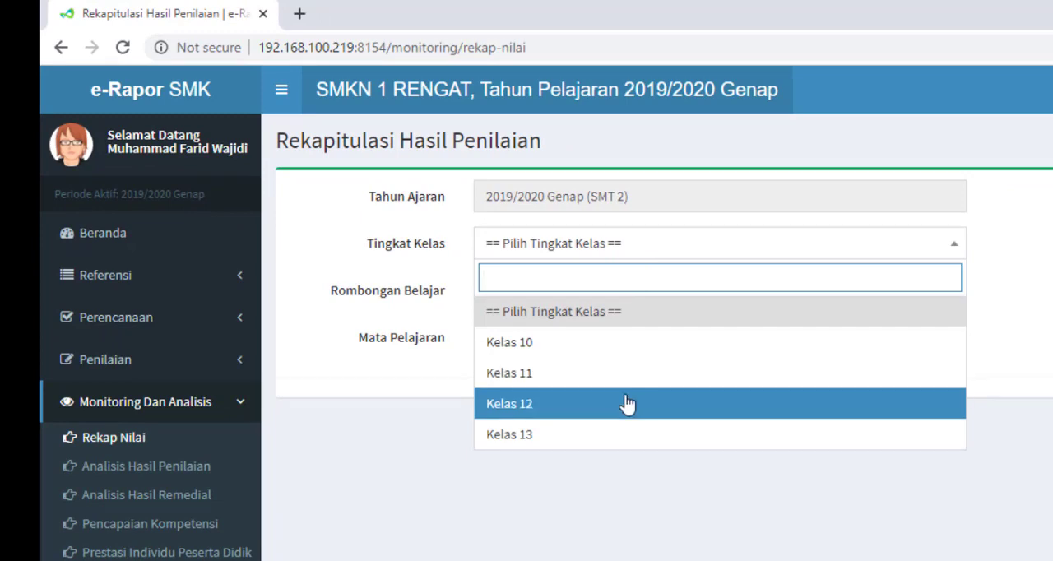
left_click(627, 403)
left_click(620, 297)
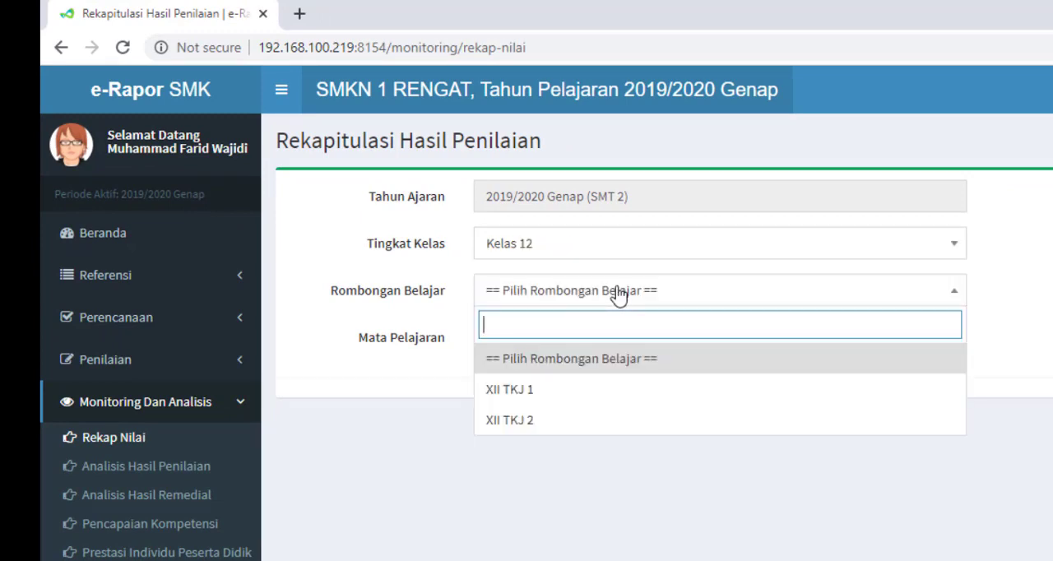
left_click(598, 401)
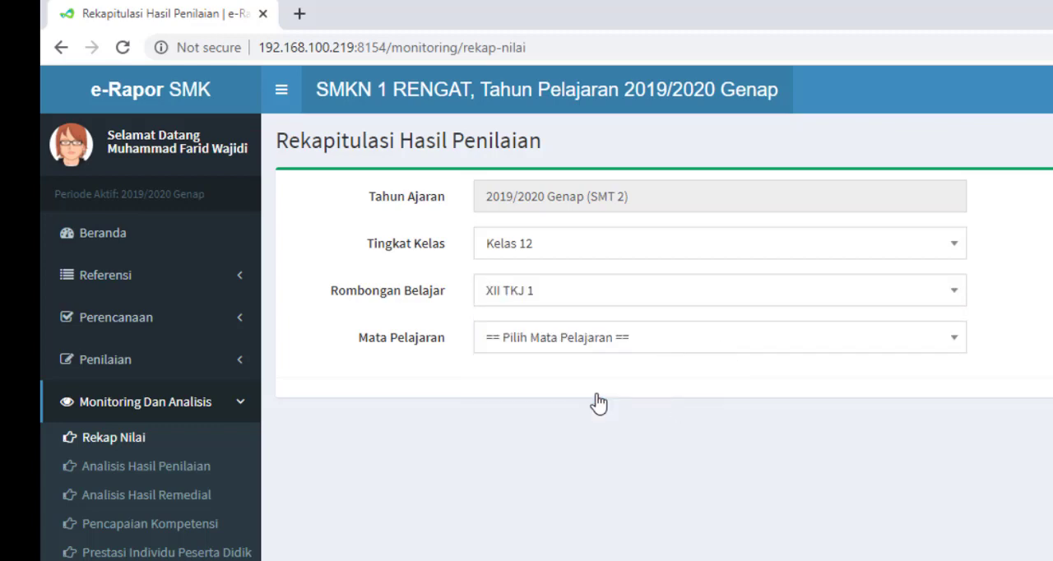
left_click(558, 346)
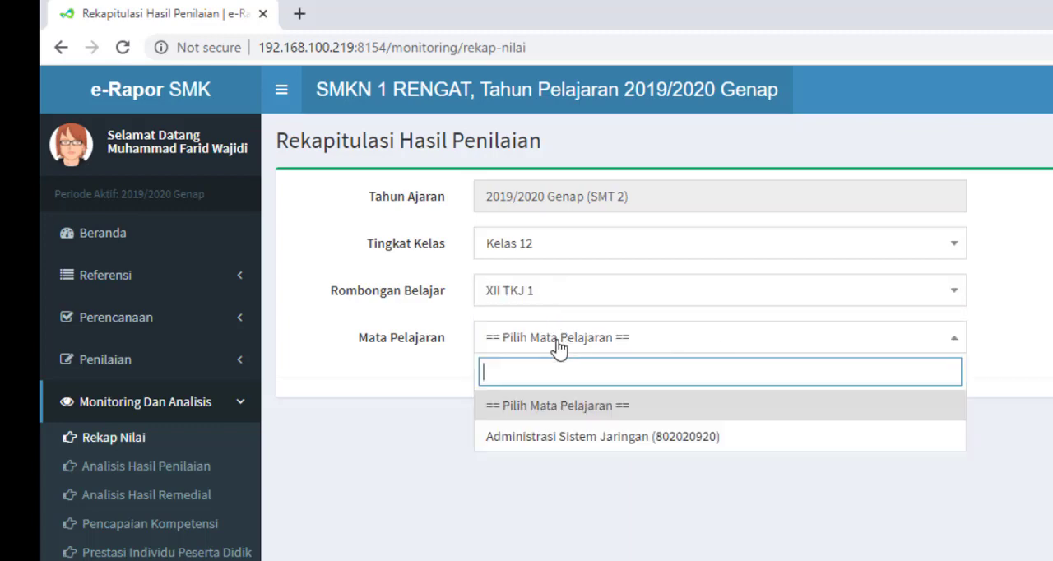
left_click(559, 440)
scroll(647, 463, "down", 4)
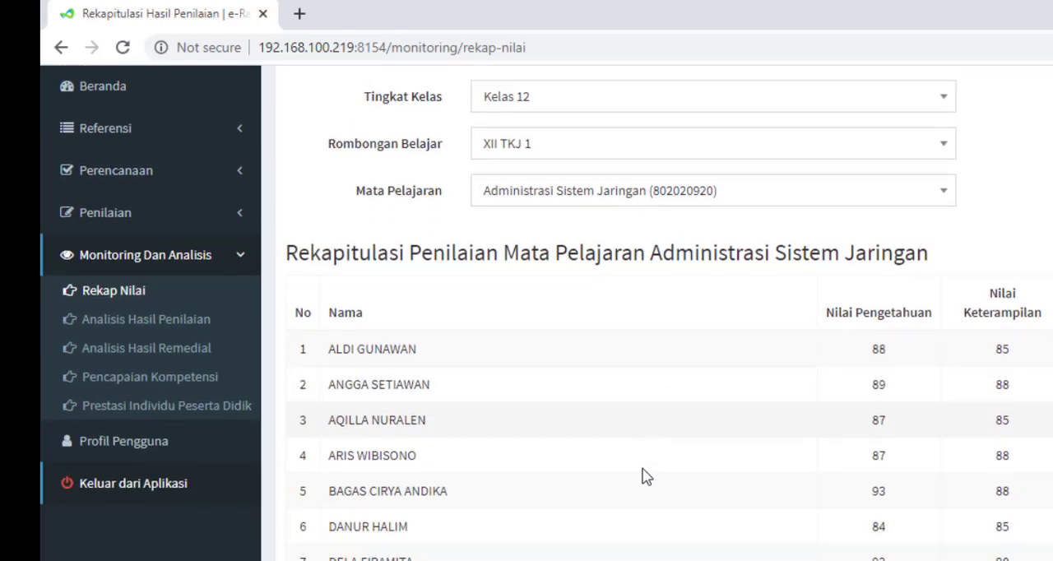
scroll(614, 473, "down", 1)
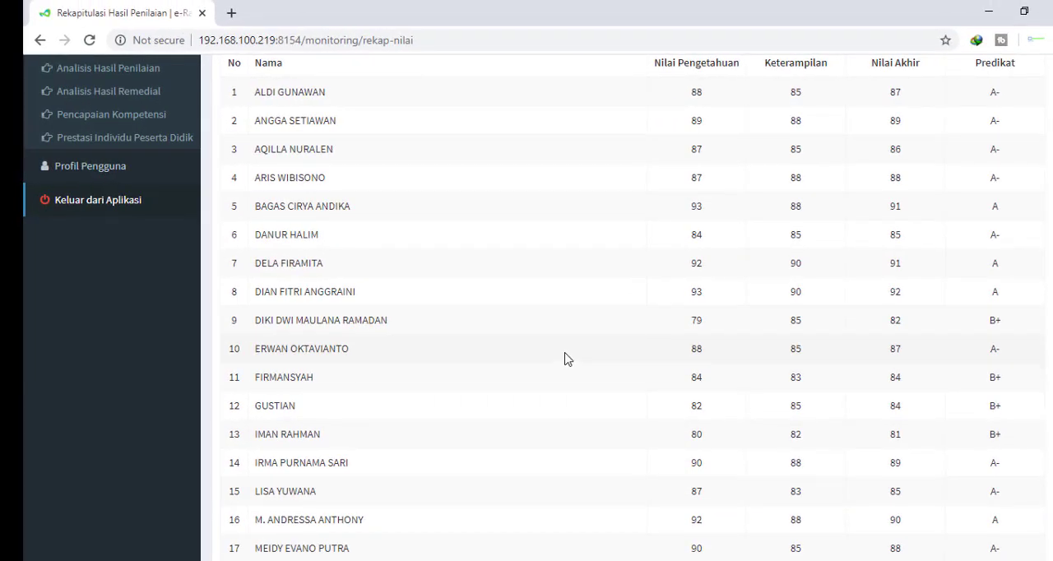
scroll(564, 359, "up", 4)
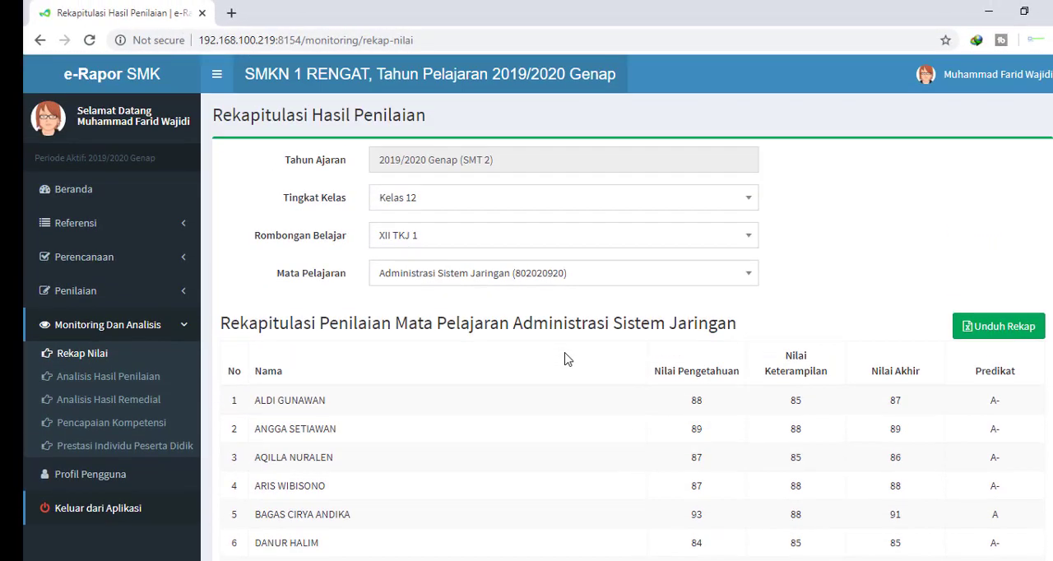